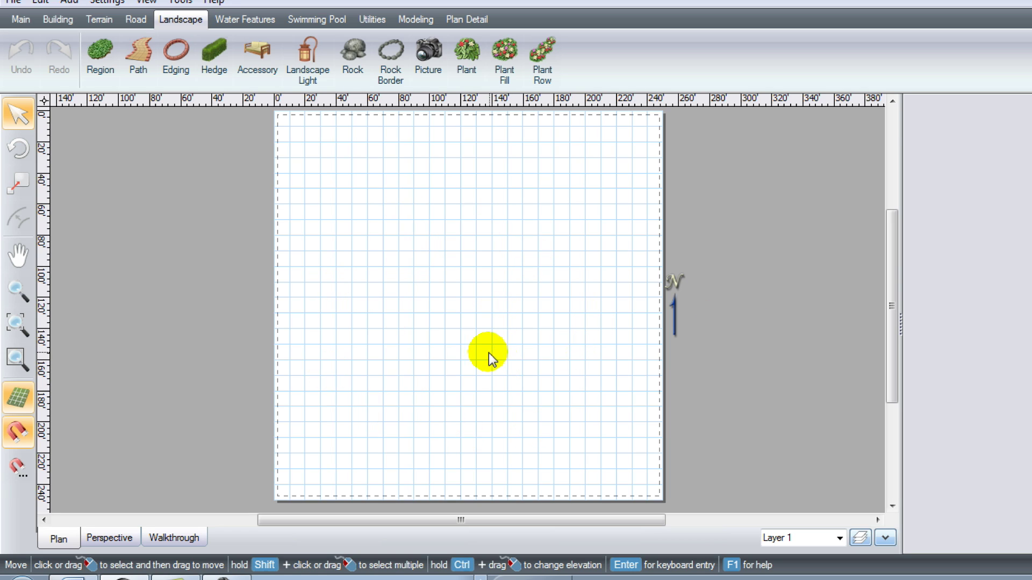
Zoom in on the empty plan grid until the property area fills the workspace.
scroll(486, 353, "up", 1)
scroll(484, 354, "up", 1)
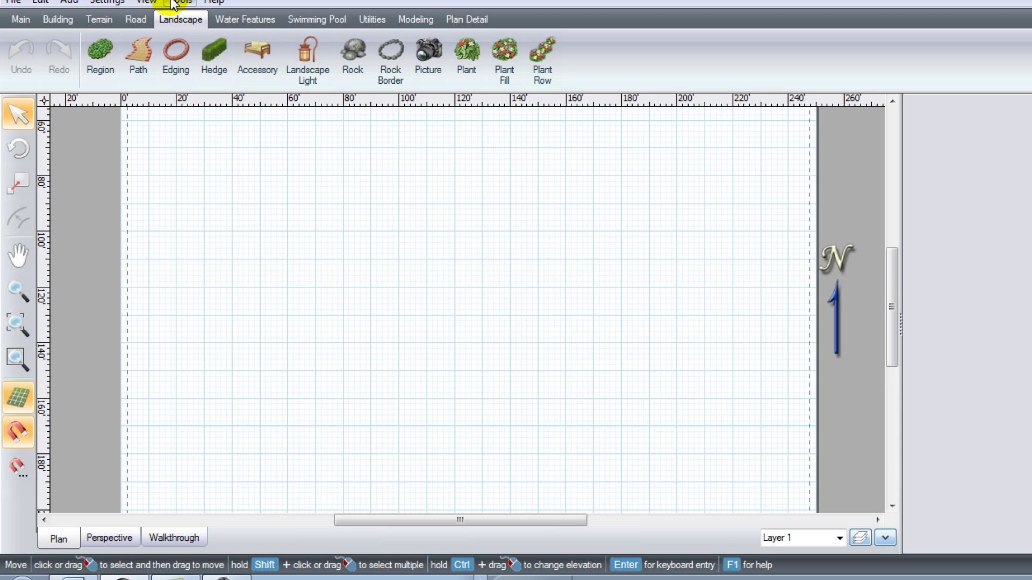
Launch the Picture Import Wizard from the Tools menu.
left_click(146, 3)
mouse_move(120, 5)
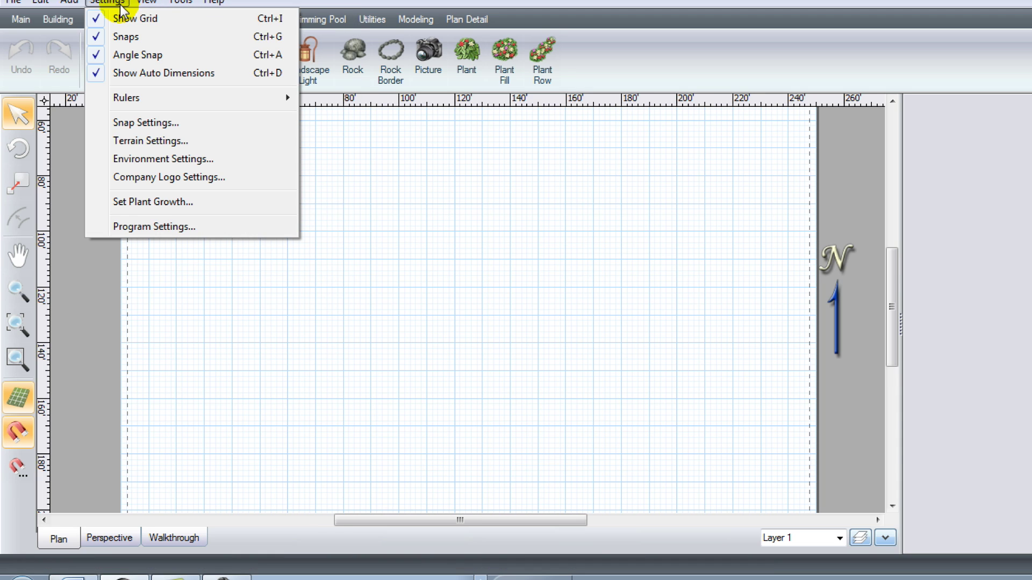
mouse_move(171, 5)
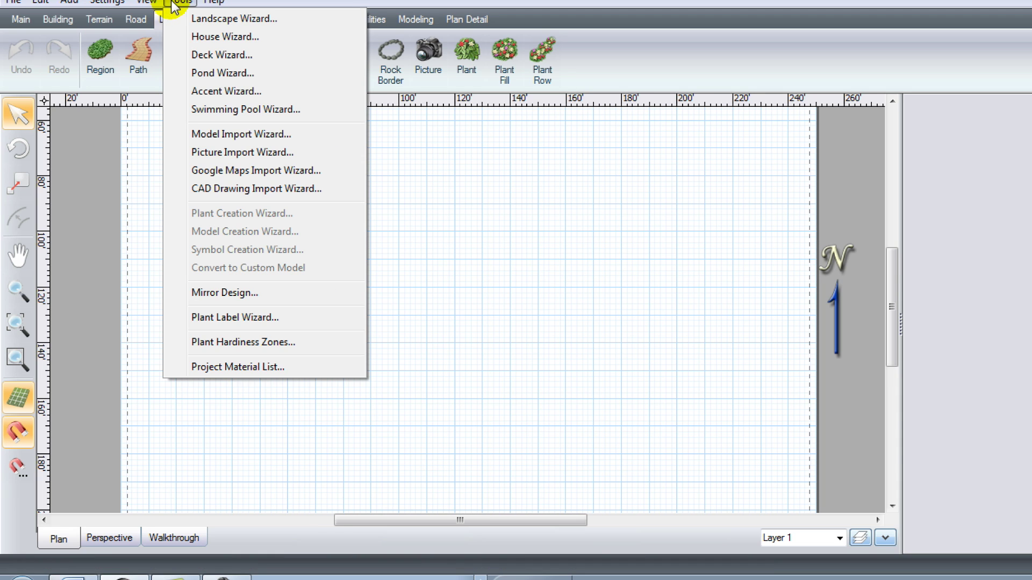
left_click(261, 152)
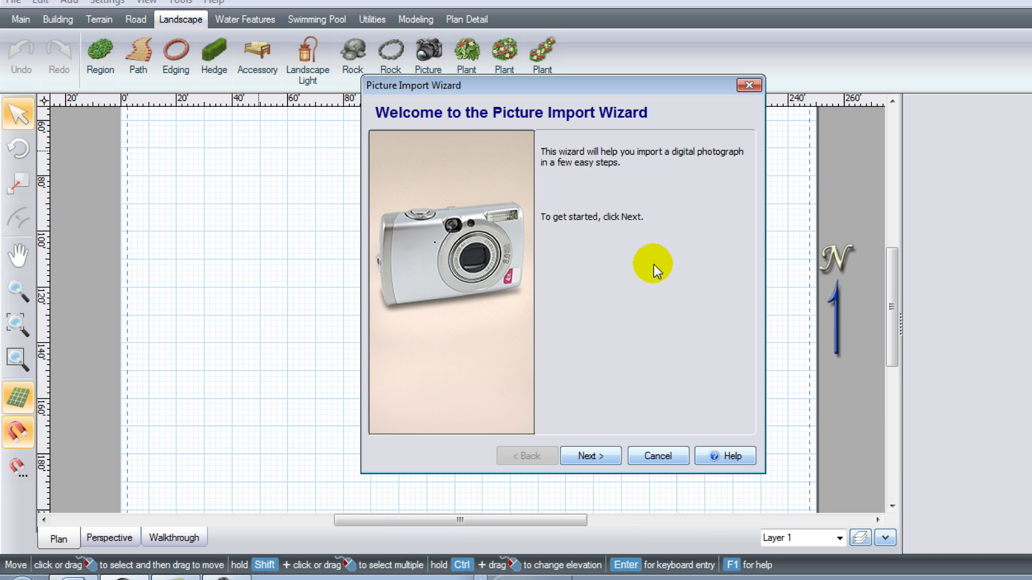
Choose Picture as the import type and select the sample home.jpg photo.
left_click(589, 457)
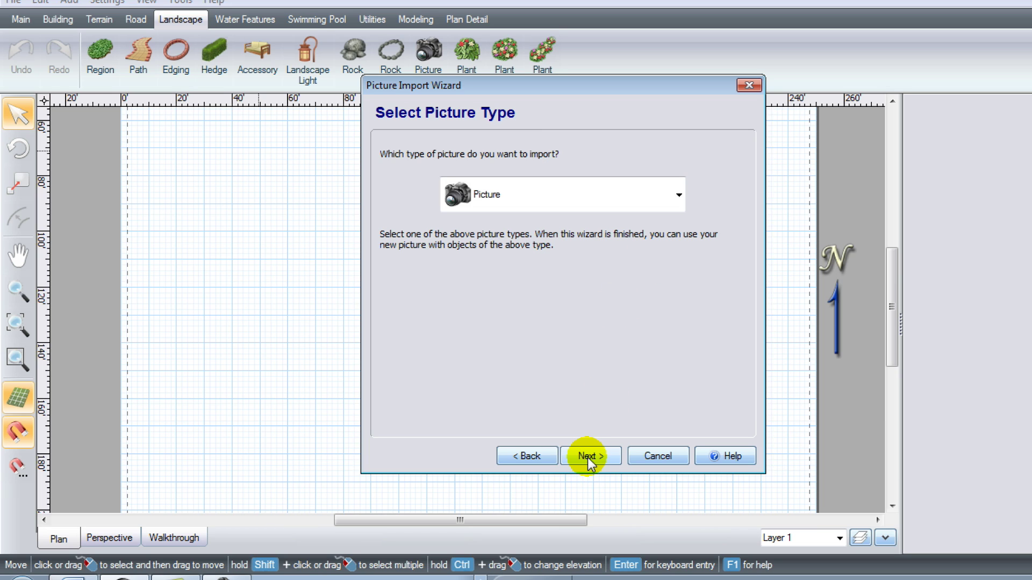
left_click(589, 457)
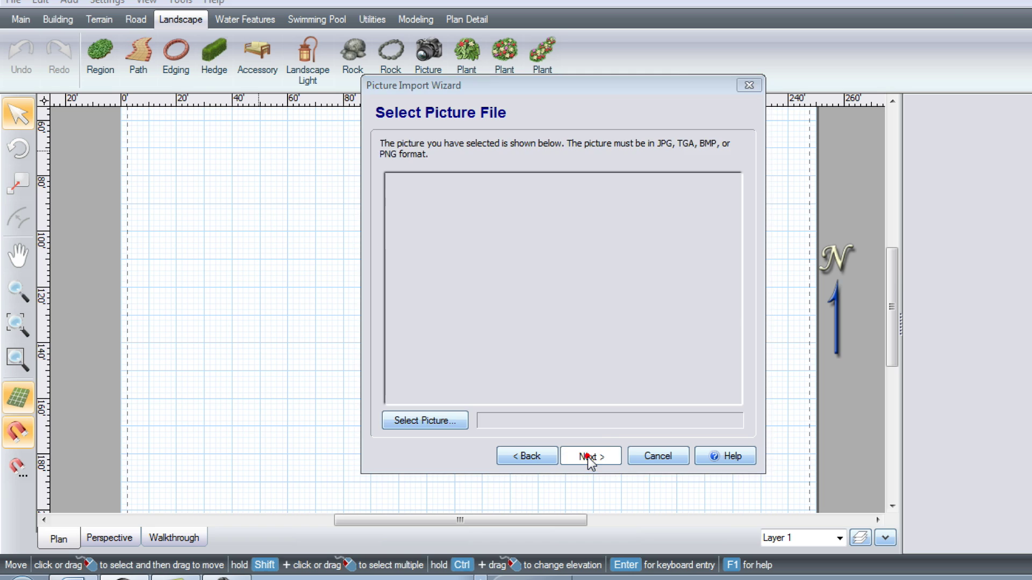
left_click(588, 457)
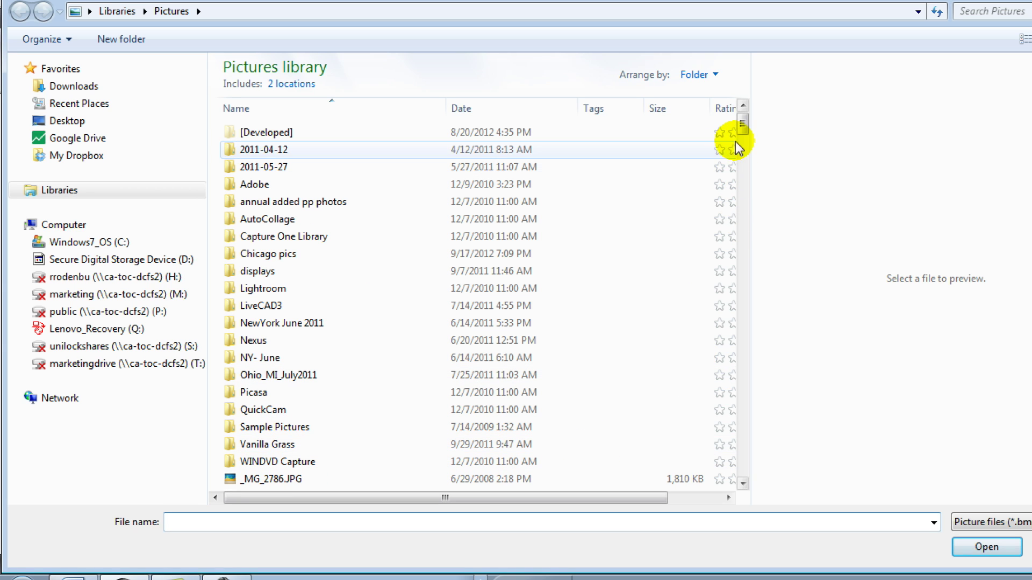
left_click_drag(741, 128, 727, 452)
left_click(316, 427)
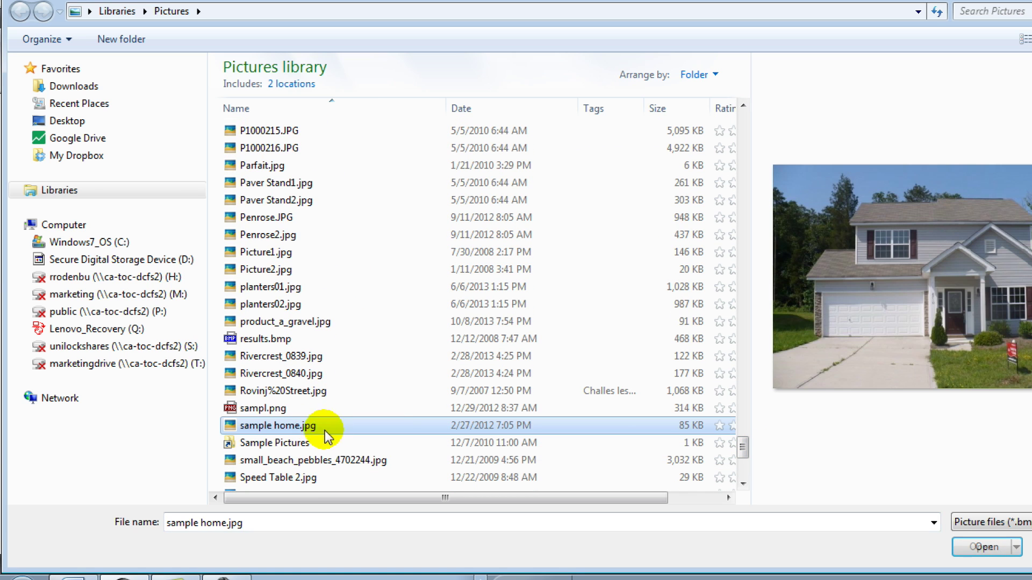
left_click(988, 548)
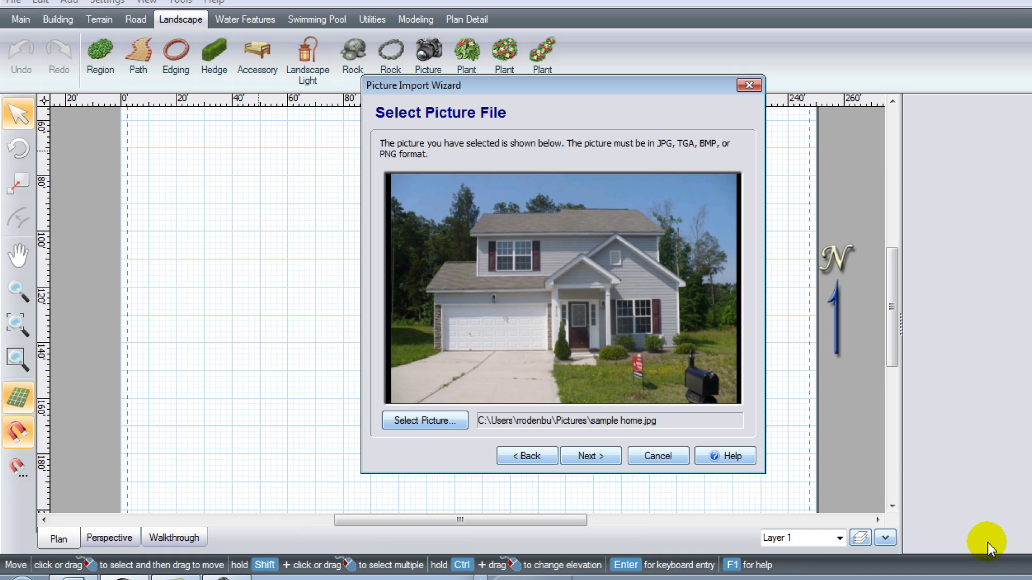
Accept the name 'sample home' and finish importing the house photo.
left_click(598, 457)
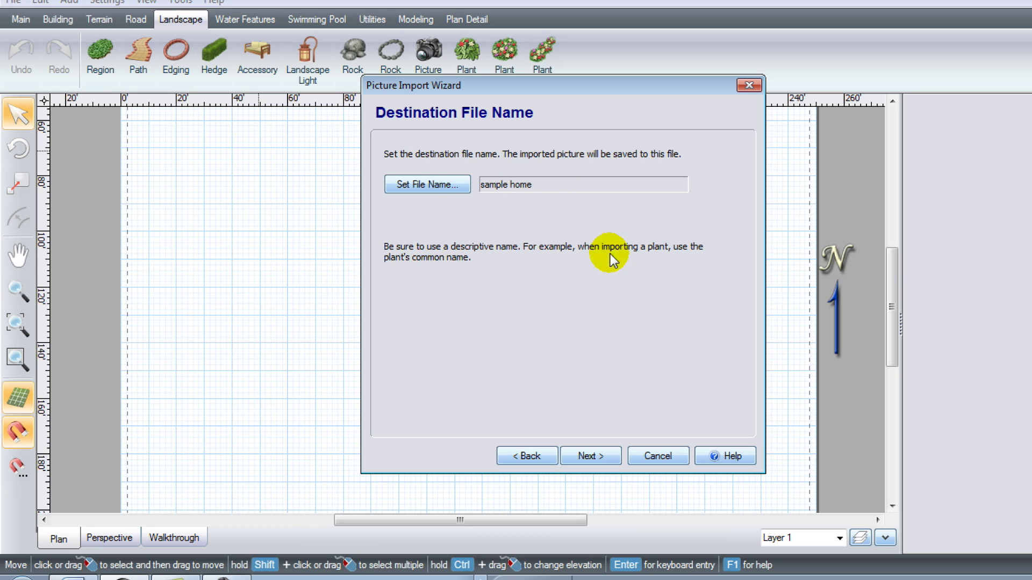
left_click(591, 458)
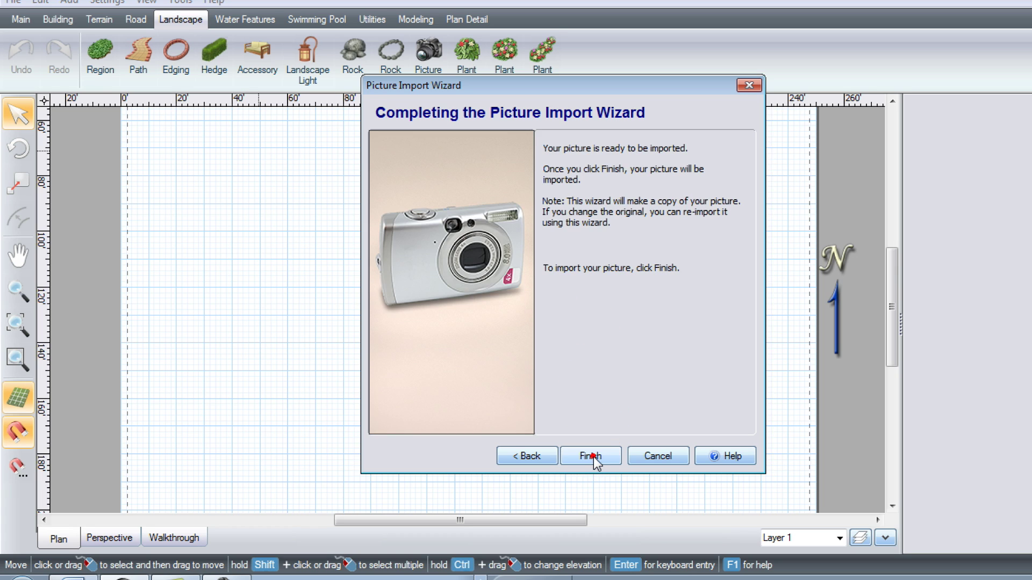
left_click(592, 456)
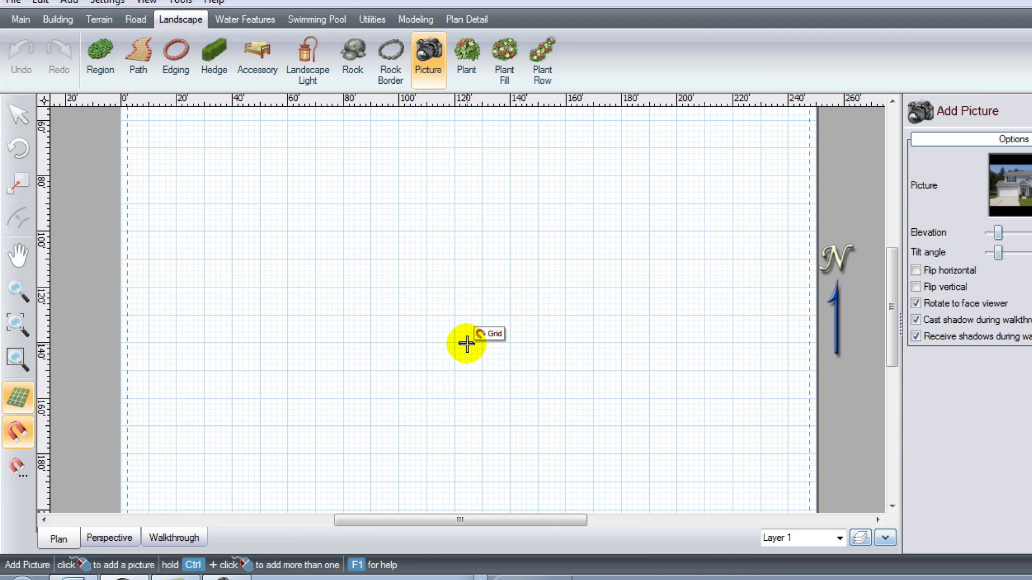
Place the house photo near the plan centre, enlarge it greatly, and show it in Perspective view.
left_click(465, 341)
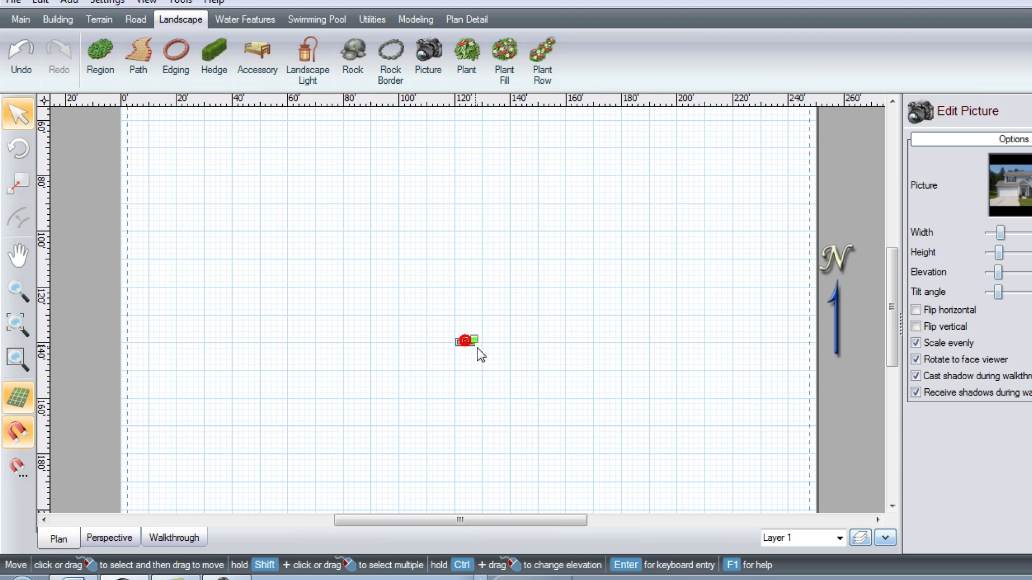
left_click_drag(473, 340, 703, 321)
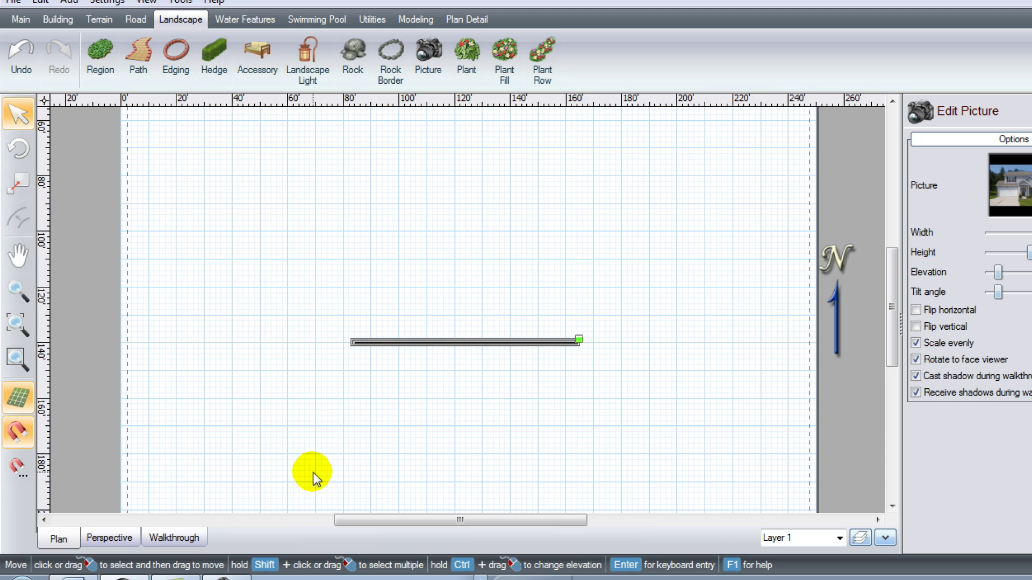
left_click(112, 539)
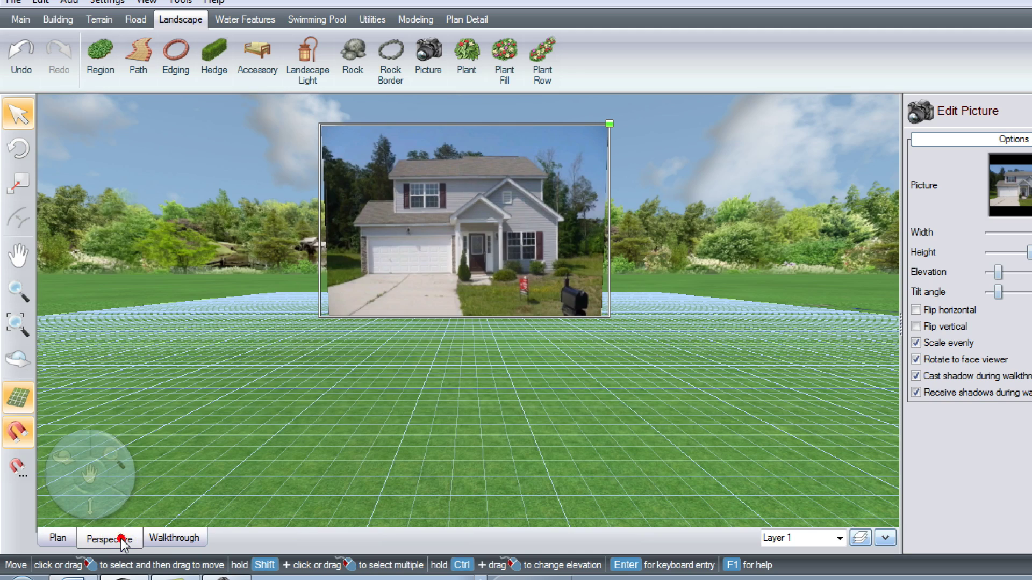
Deselect the house photo and pan and orbit to see it from a lower, turned angle.
scroll(434, 267, "up", 2)
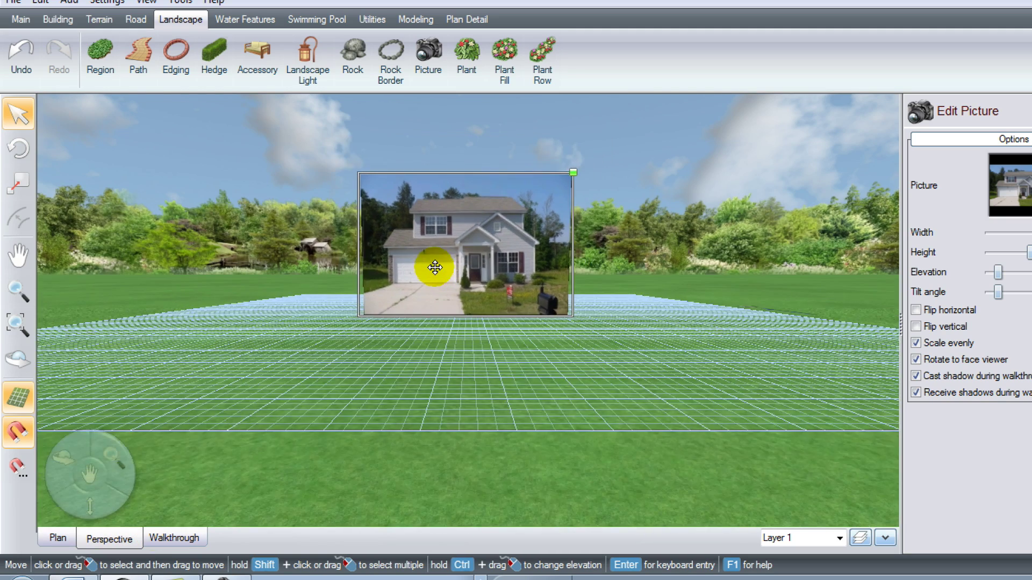
scroll(435, 269, "down", 1)
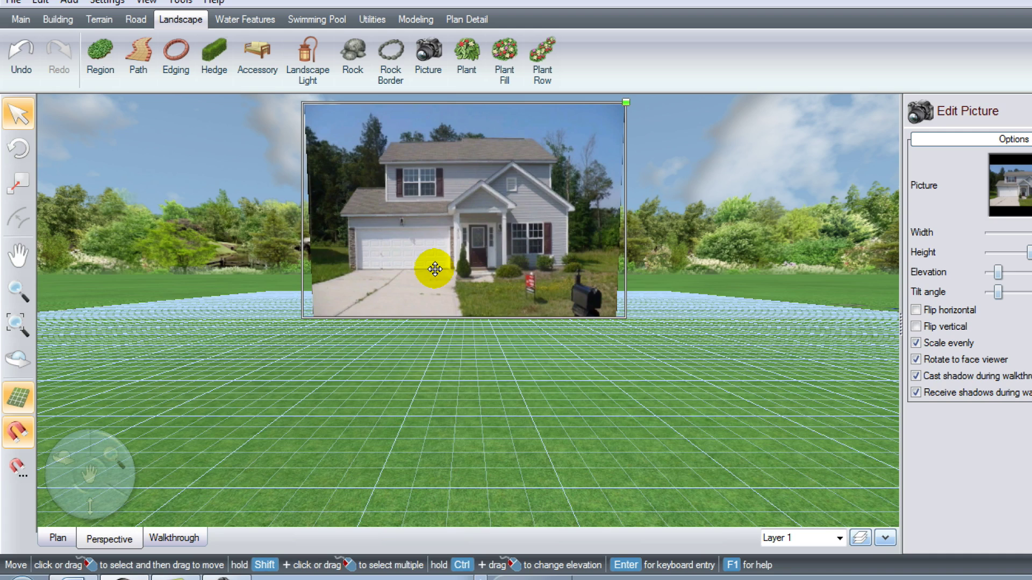
scroll(435, 269, "down", 1)
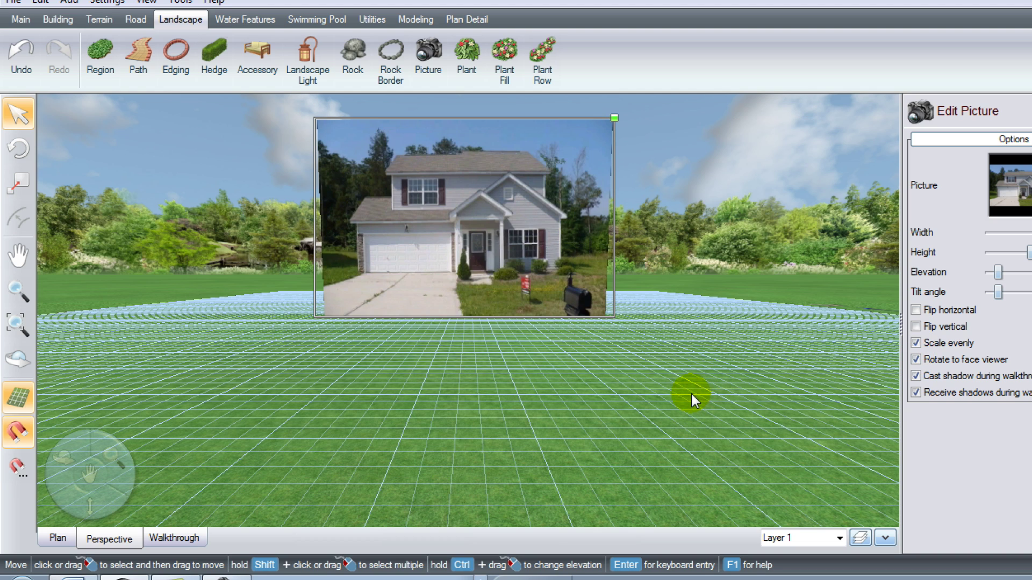
left_click(645, 398)
left_click_drag(679, 375, 601, 418)
right_click_drag(600, 417, 622, 453)
Turn off Rotate to face viewer in the house picture's Edit Picture settings.
left_click(558, 305)
left_click(558, 304)
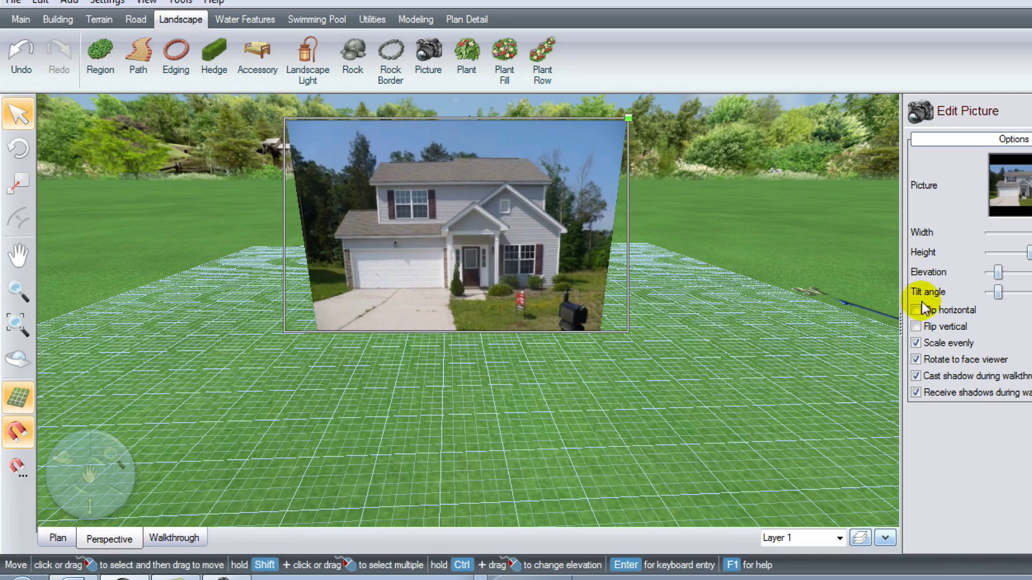
left_click(916, 360)
Lower the house picture's elevation so the house sits at grid level.
mouse_move(459, 410)
right_mouse_down()
mouse_move(635, 413)
mouse_move(295, 422)
mouse_move(462, 429)
mouse_move(470, 418)
mouse_move(457, 404)
right_mouse_up()
scroll(466, 351, "up", 3)
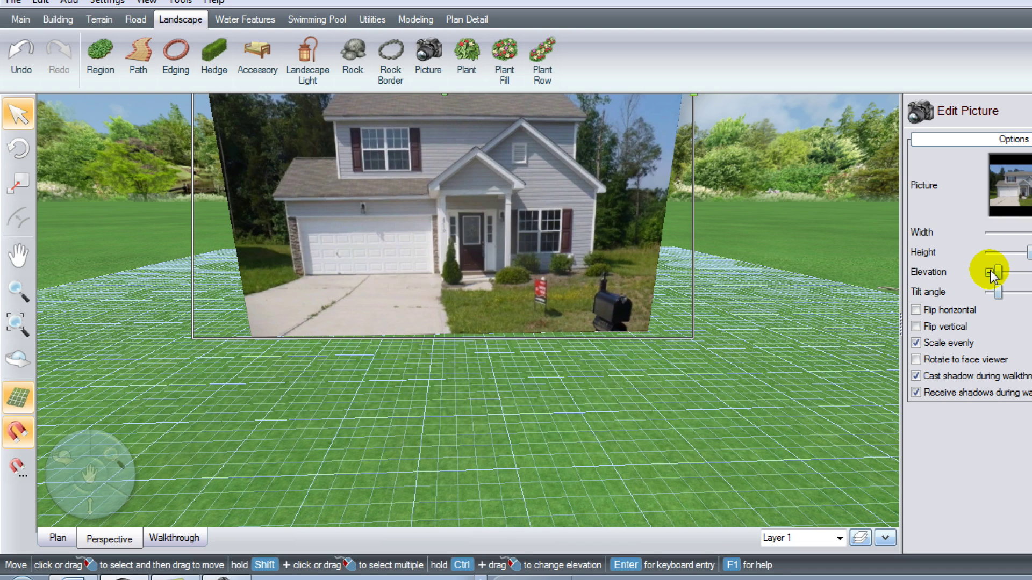
left_click_drag(988, 273, 988, 273)
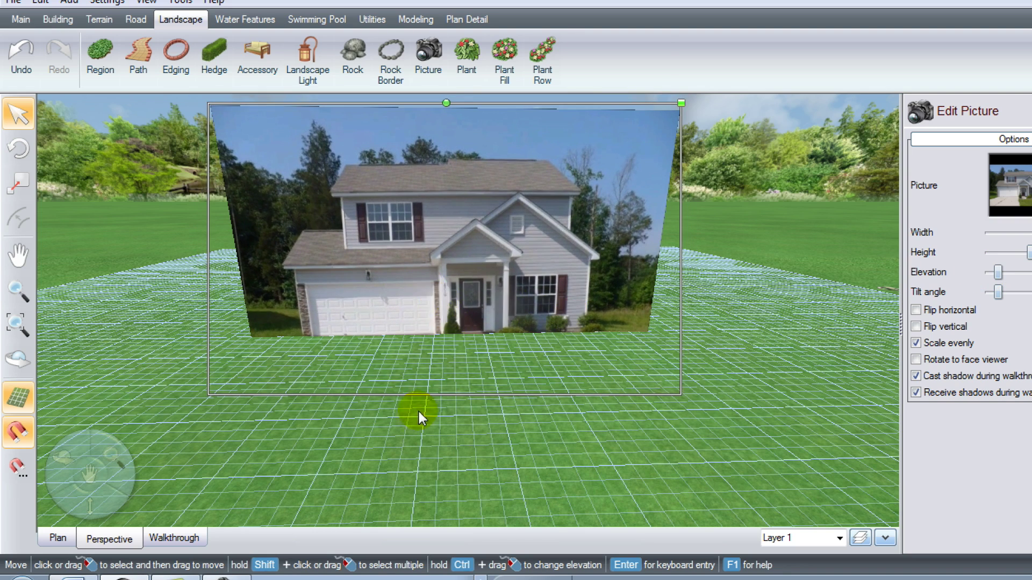
Orbit and zoom the 3D view so the house photo faces the camera squarely.
scroll(417, 409, "up", 3)
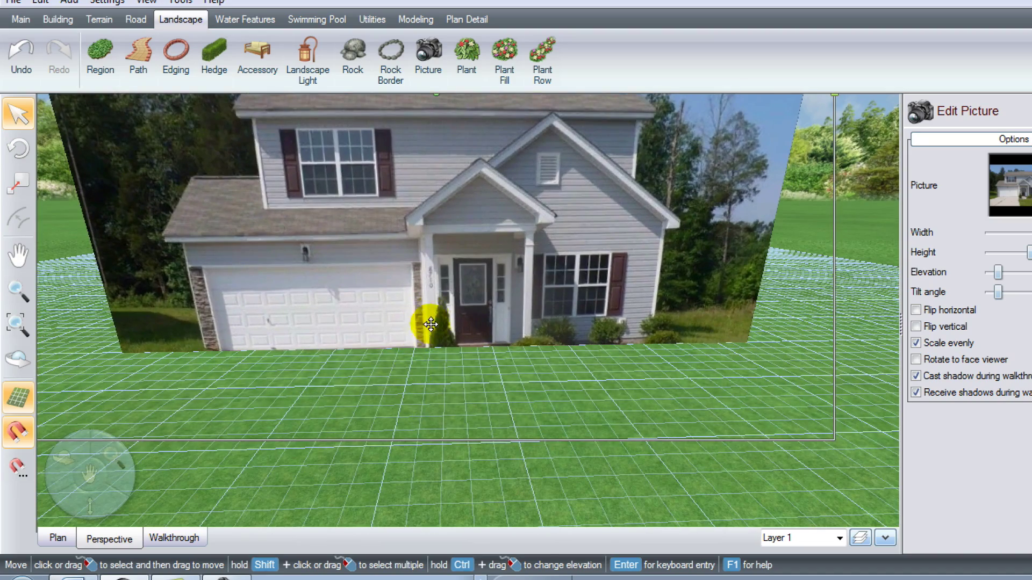
middle_click_drag(426, 417, 721, 475)
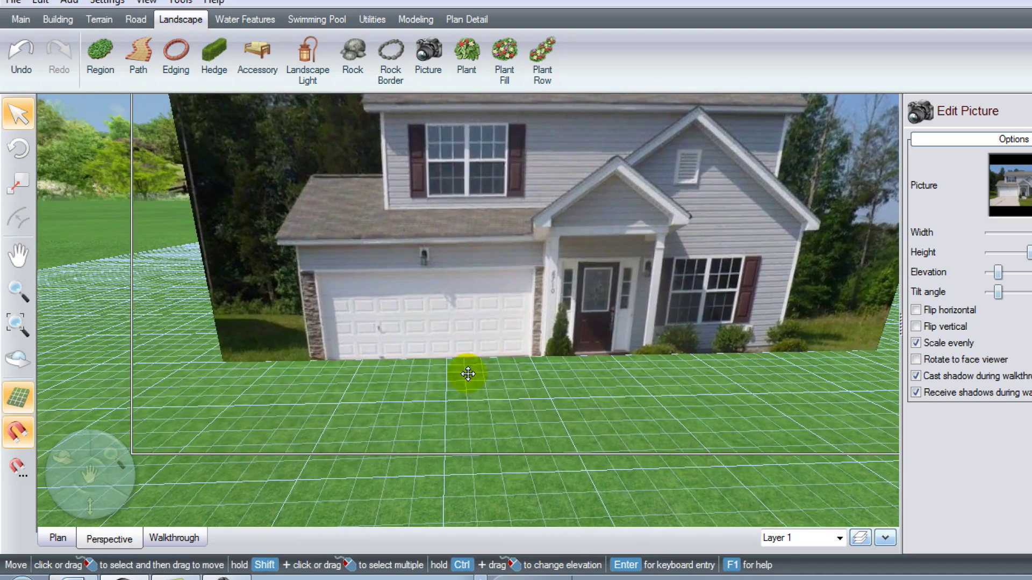
scroll(468, 374, "up", 2)
scroll(512, 372, "up", 1)
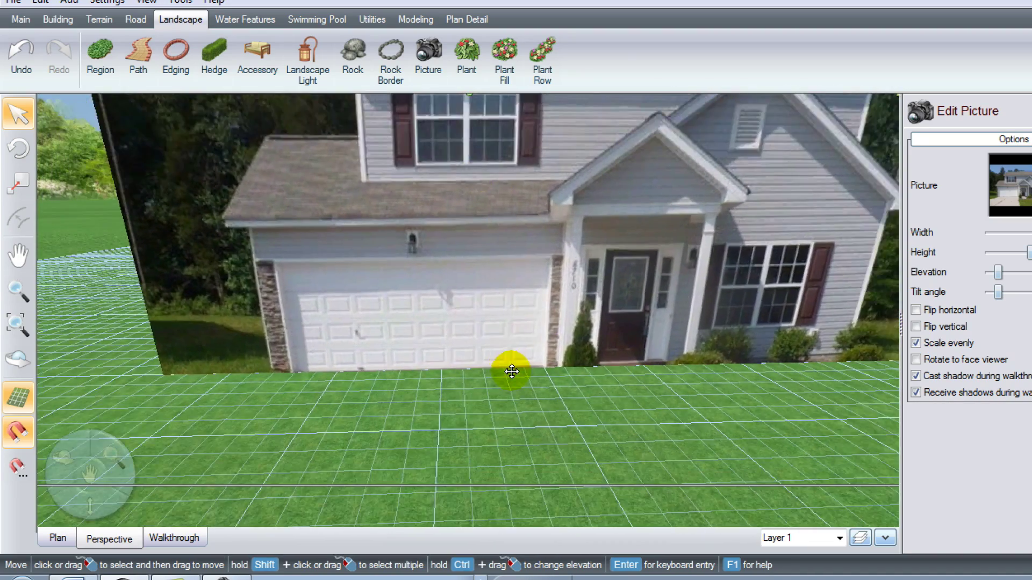
scroll(510, 370, "down", 2)
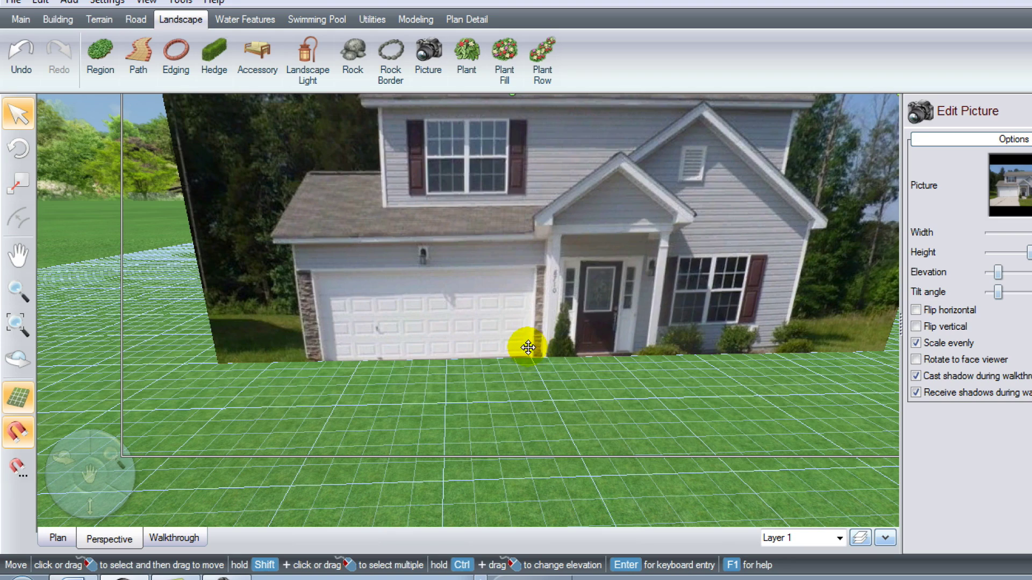
Shrink the house picture to 91.6% scale, reposition it, and raise it above the grass.
scroll(527, 299, "down", 3)
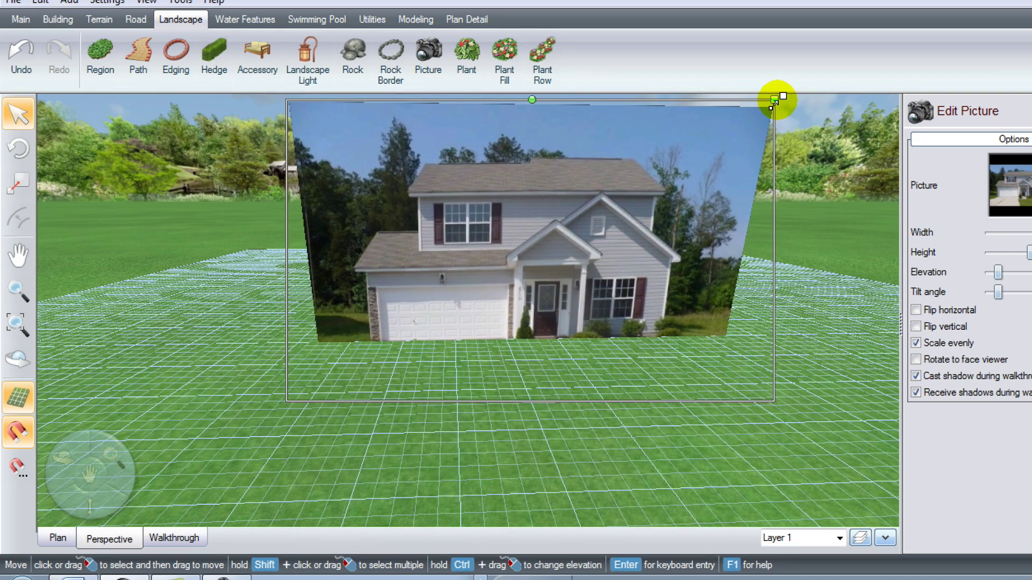
left_click_drag(774, 100, 734, 141)
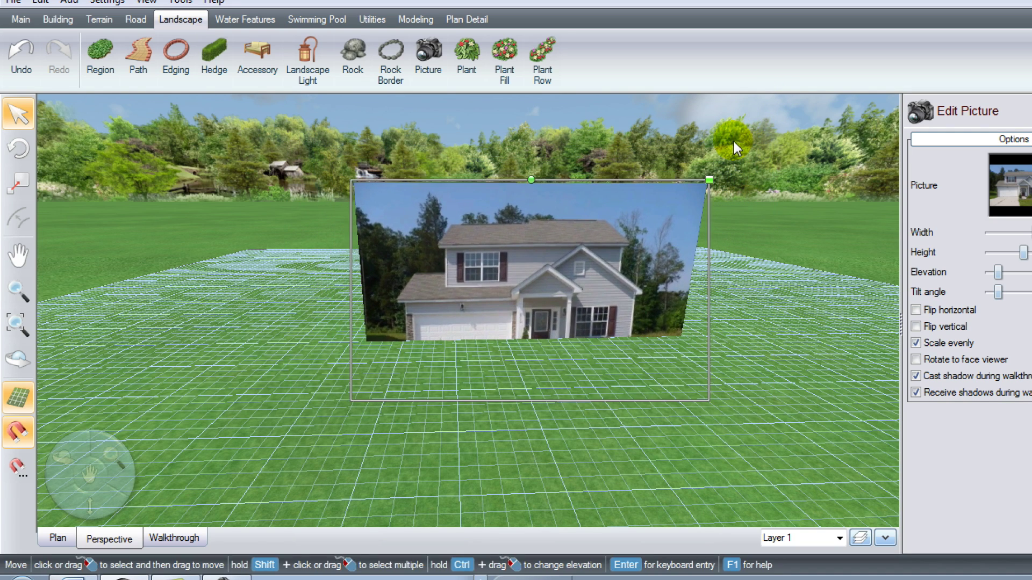
left_click_drag(639, 261, 635, 264)
left_click_drag(998, 273, 999, 273)
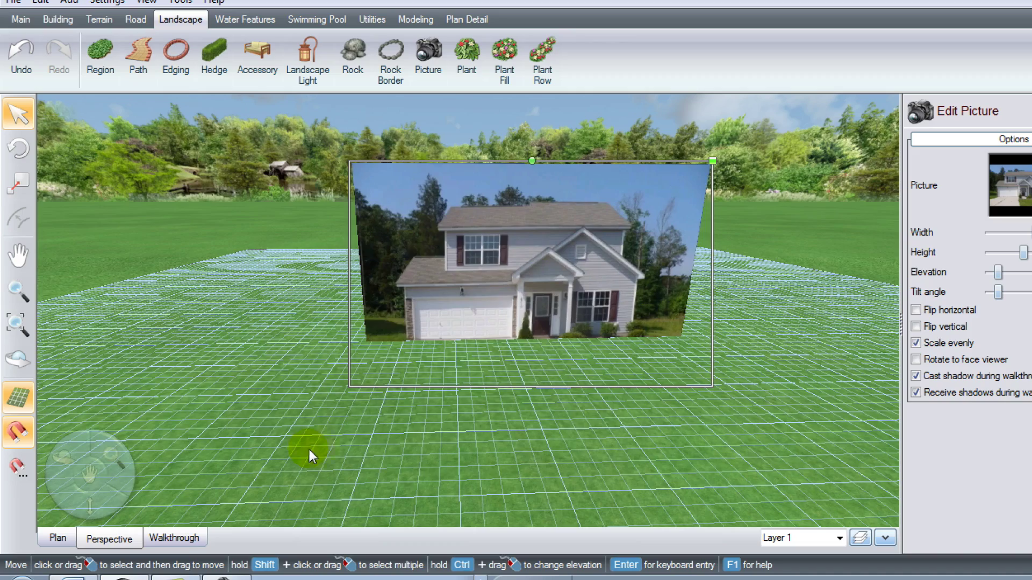
Pull back and tilt the camera so the upright house photo sits smaller and higher on the lawn.
scroll(453, 323, "down", 2)
scroll(455, 327, "up", 5)
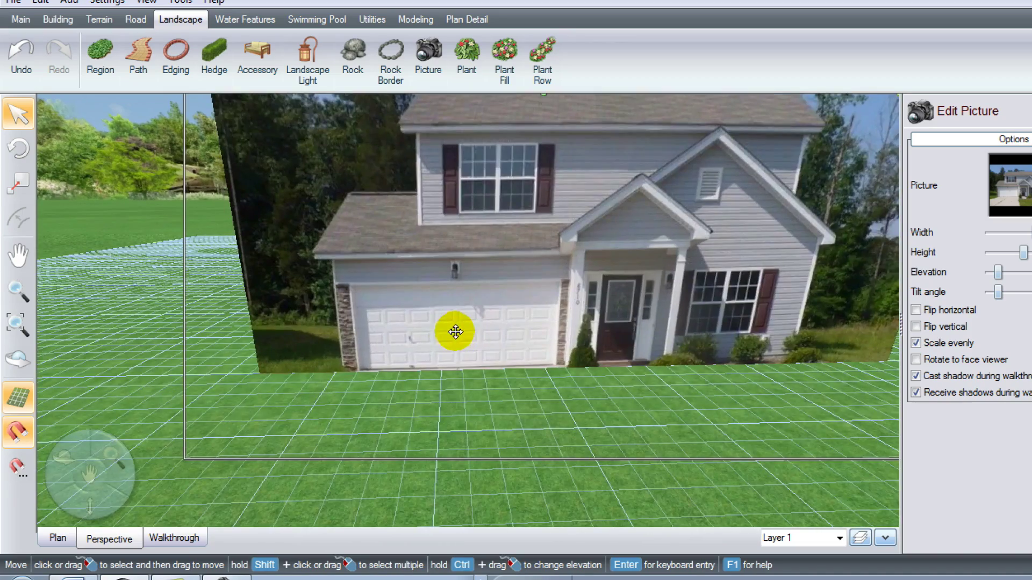
scroll(453, 332, "up", 2)
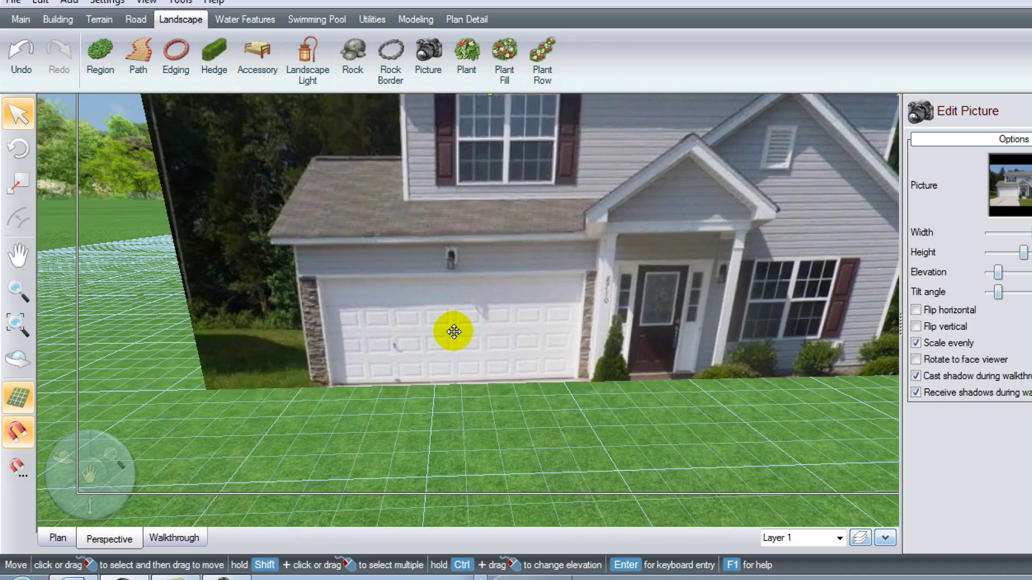
scroll(452, 332, "down", 5)
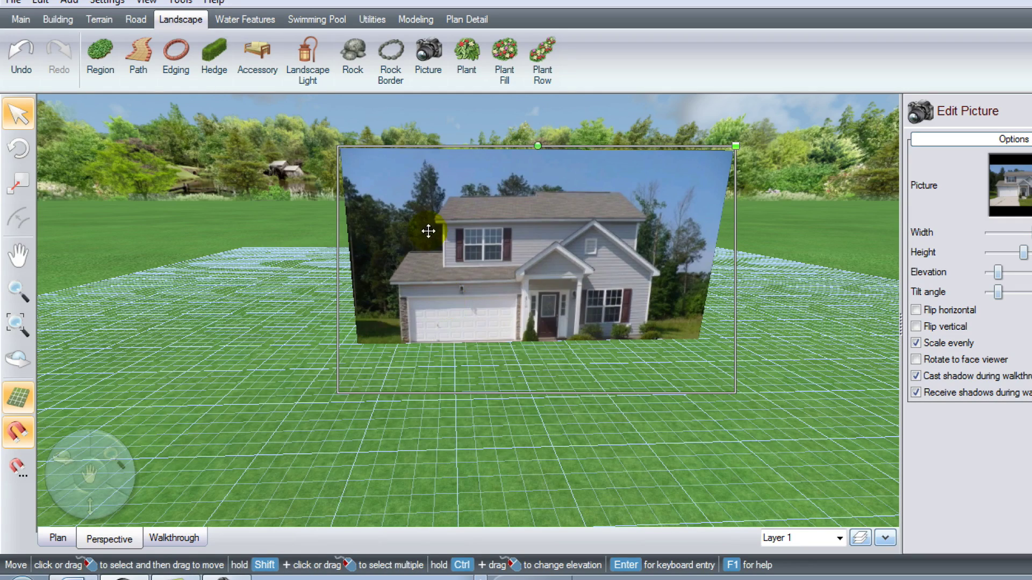
left_click_drag(608, 437, 498, 265)
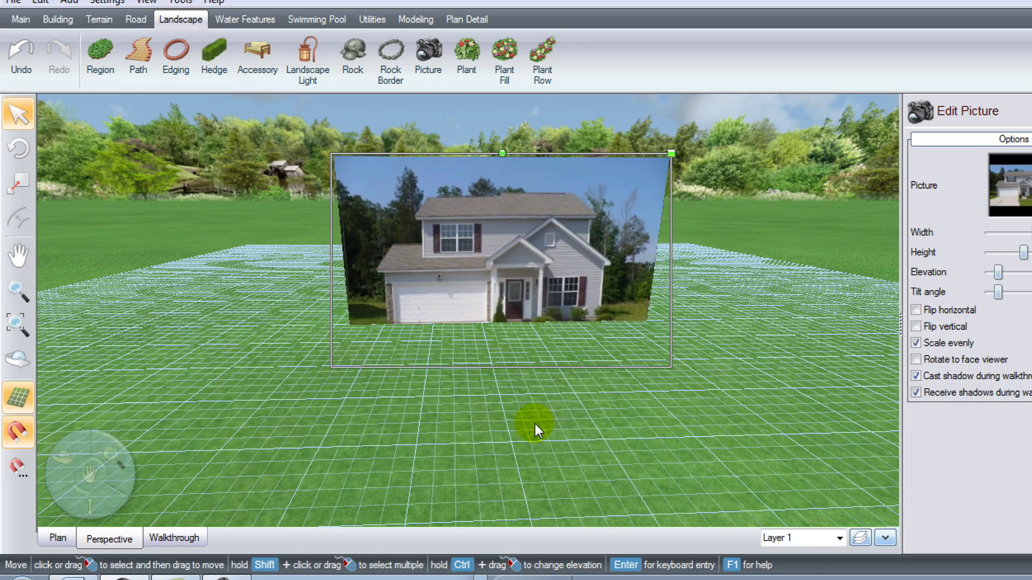
left_click_drag(534, 424, 534, 468)
left_click_drag(501, 407, 513, 269)
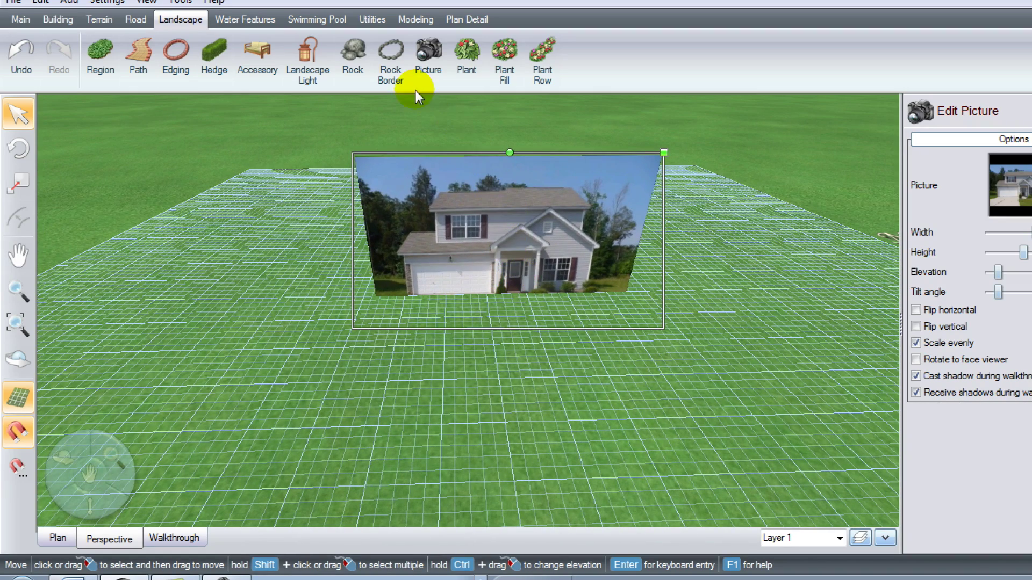
left_click(64, 23)
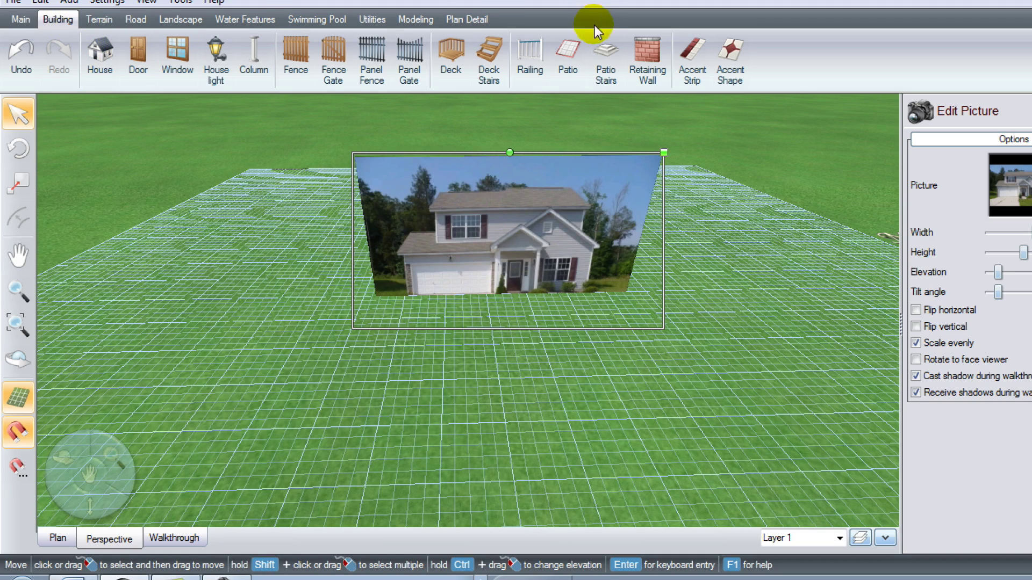
Draw a T-shaped patio from the house base with a 34' by 20' stem and 10' wings, then view it in plan.
left_click(569, 59)
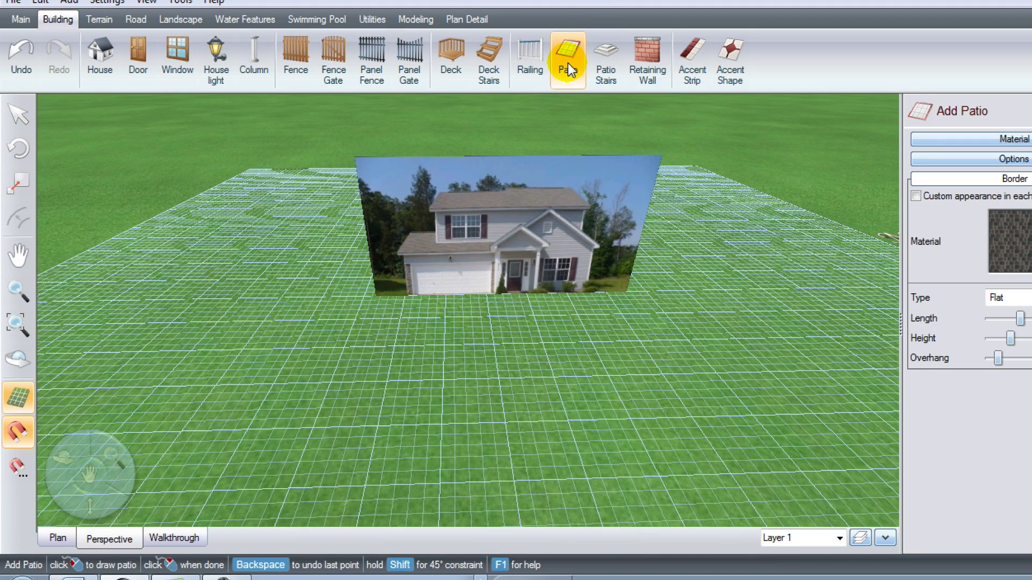
left_click(462, 242)
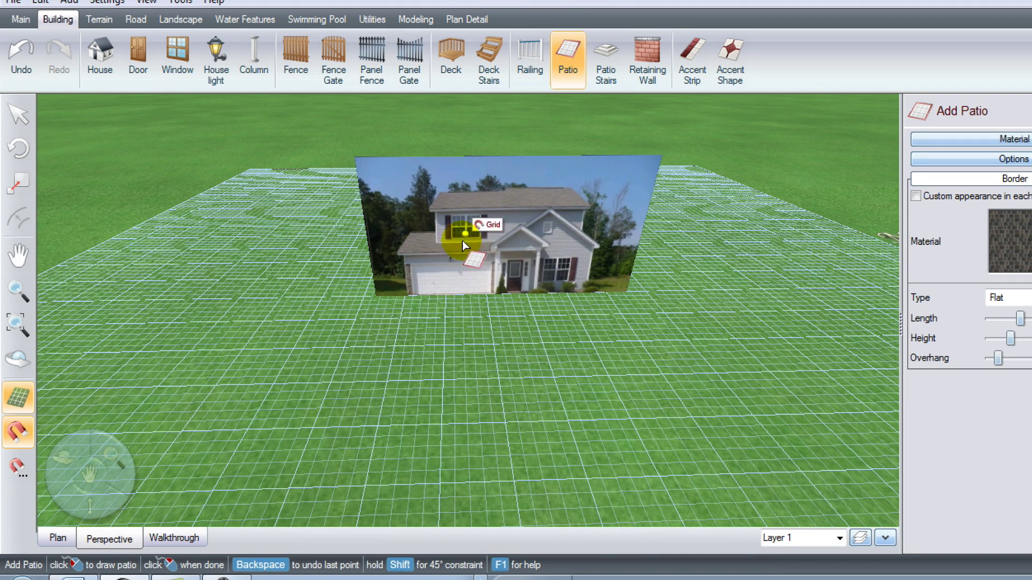
left_click(396, 295)
left_click(392, 325)
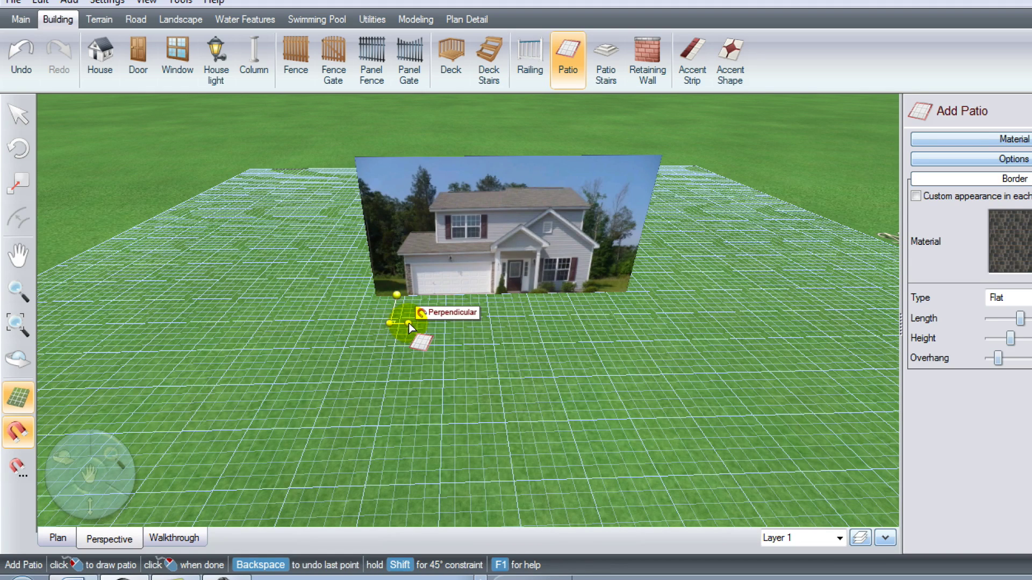
left_click(408, 324)
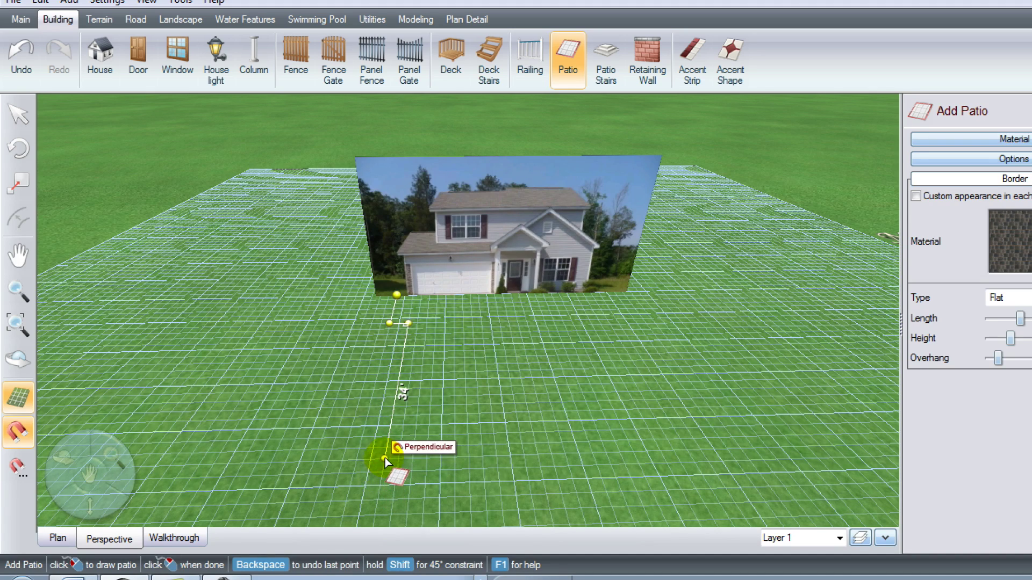
left_click(385, 457)
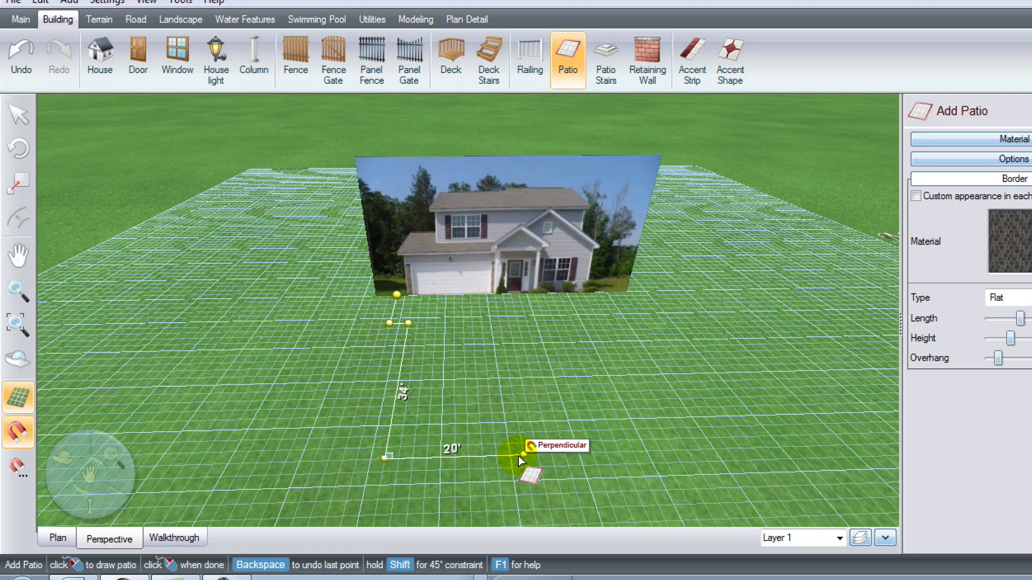
left_click(519, 456)
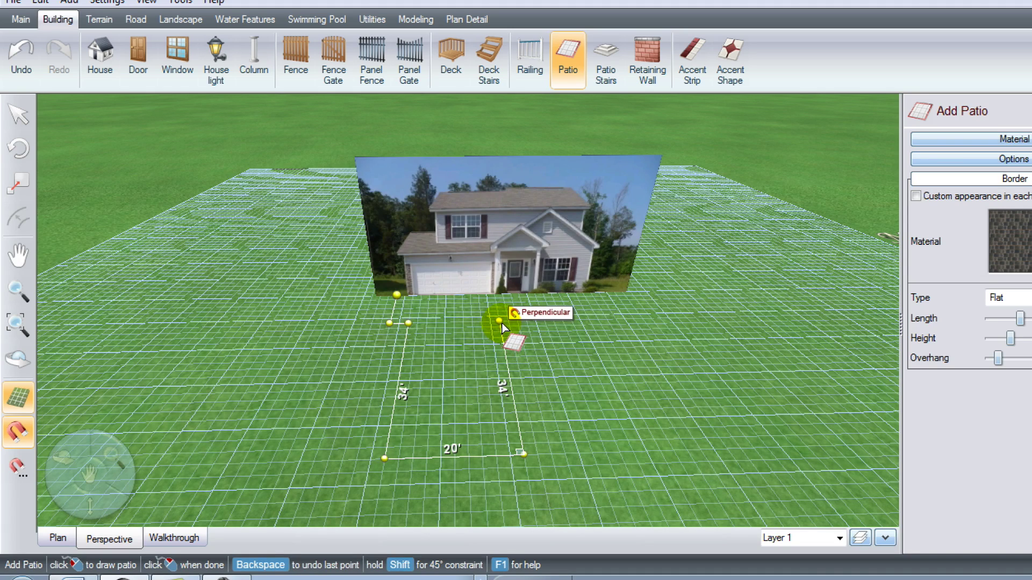
left_click(499, 320)
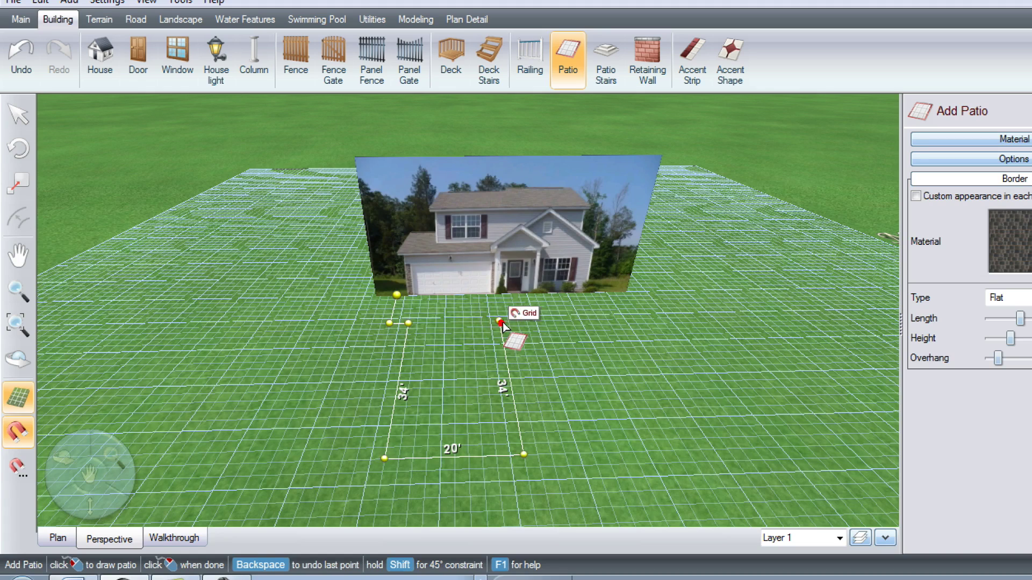
right_click(541, 321)
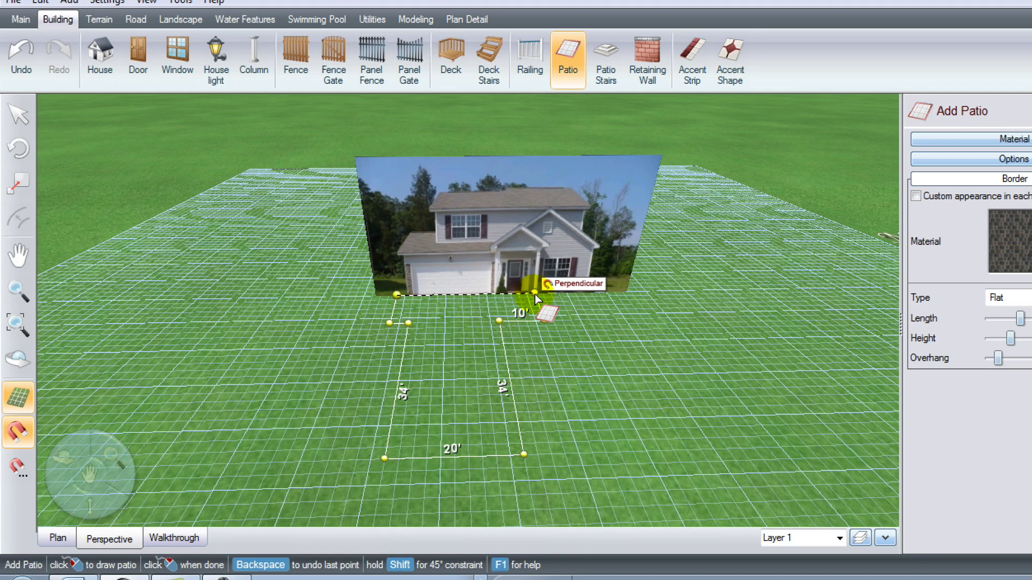
right_click(535, 294)
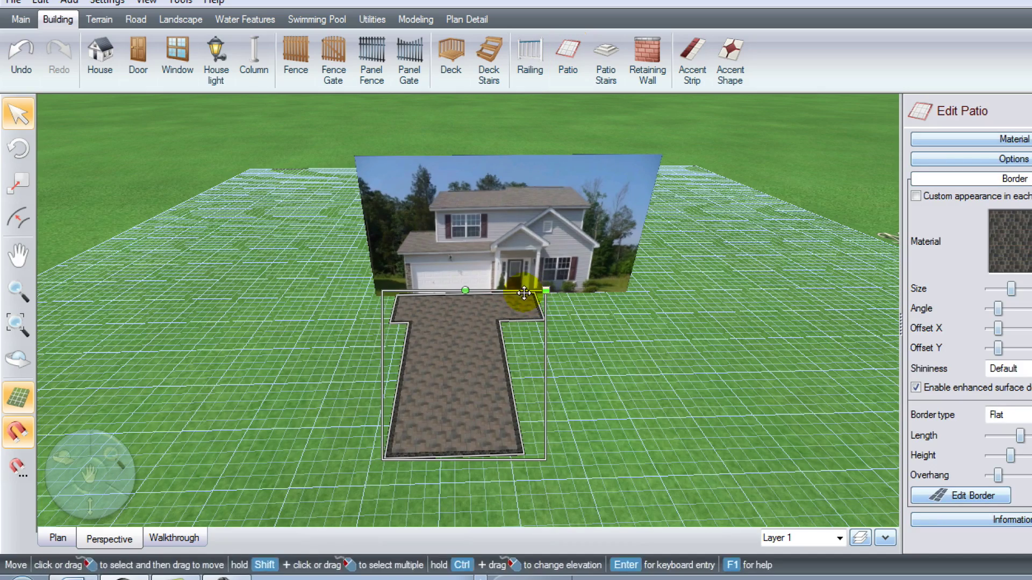
middle_click_drag(668, 401, 627, 440)
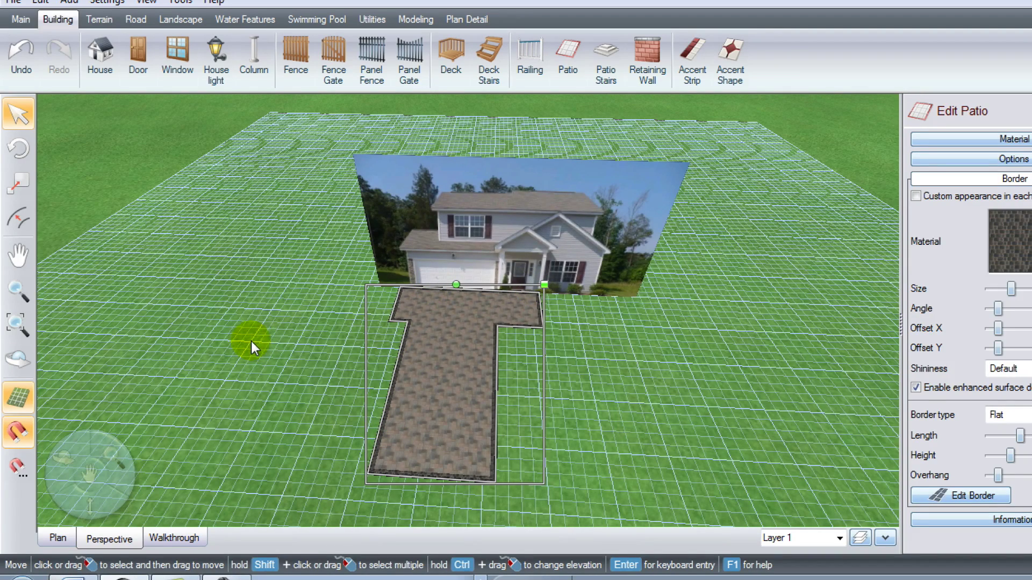
left_click(56, 537)
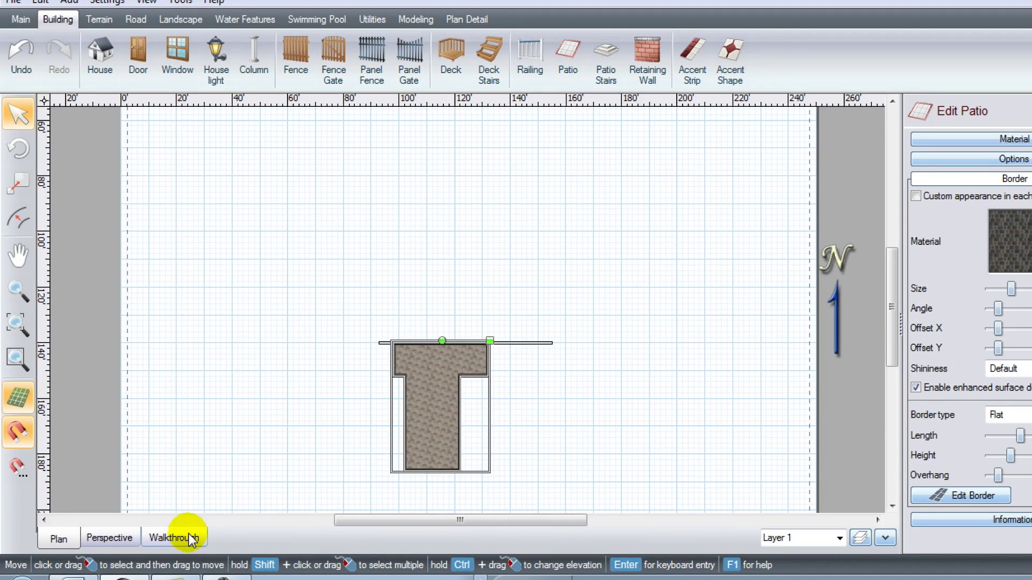
Trace a retaining wall up the stem's right edge to the T's inner corner and along the right wing, with 8' and 10' runs.
scroll(454, 438, "up", 4)
middle_click_drag(484, 358, 467, 215)
scroll(507, 311, "up", 1)
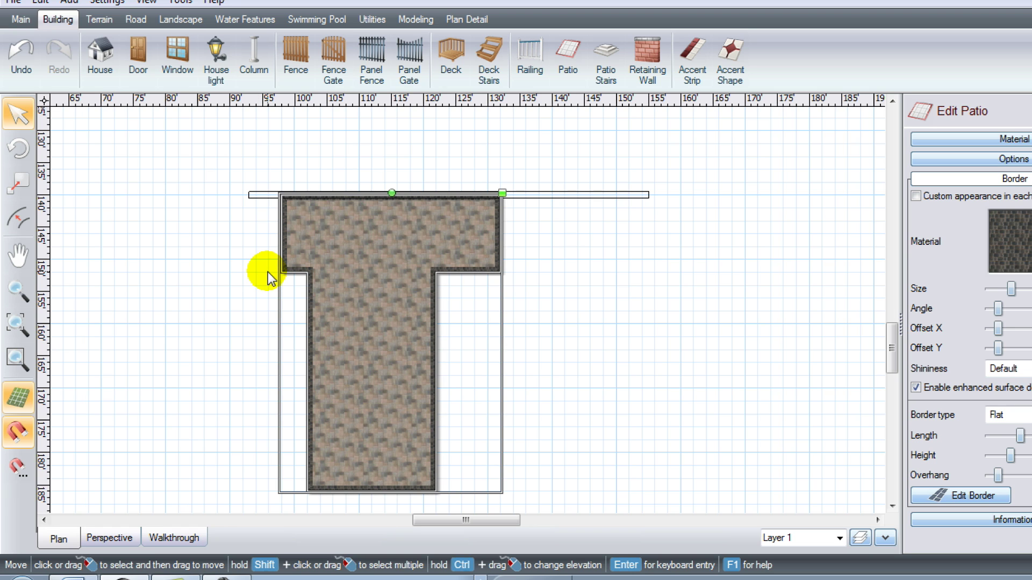
scroll(495, 320, "up", 2)
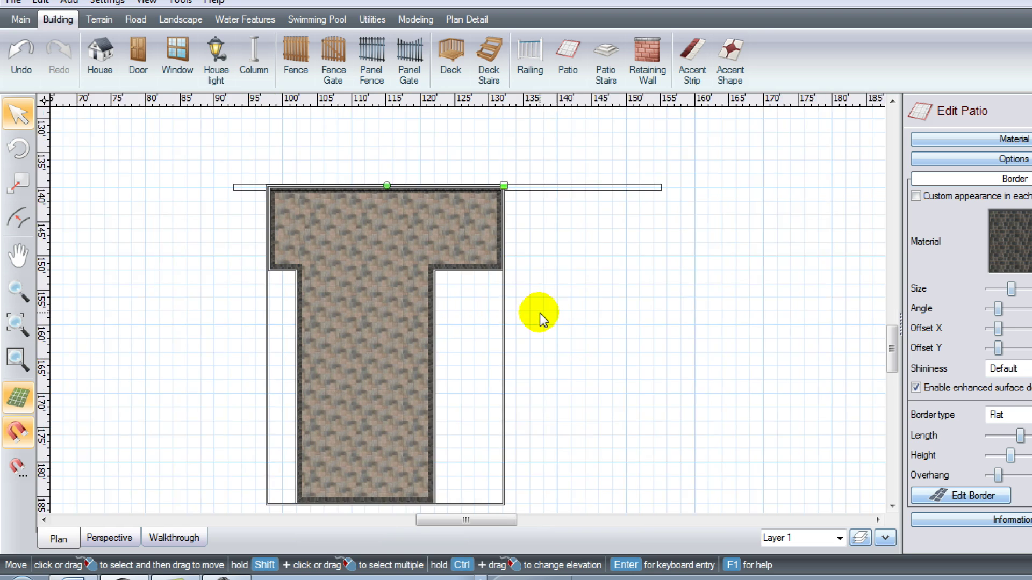
left_click(651, 70)
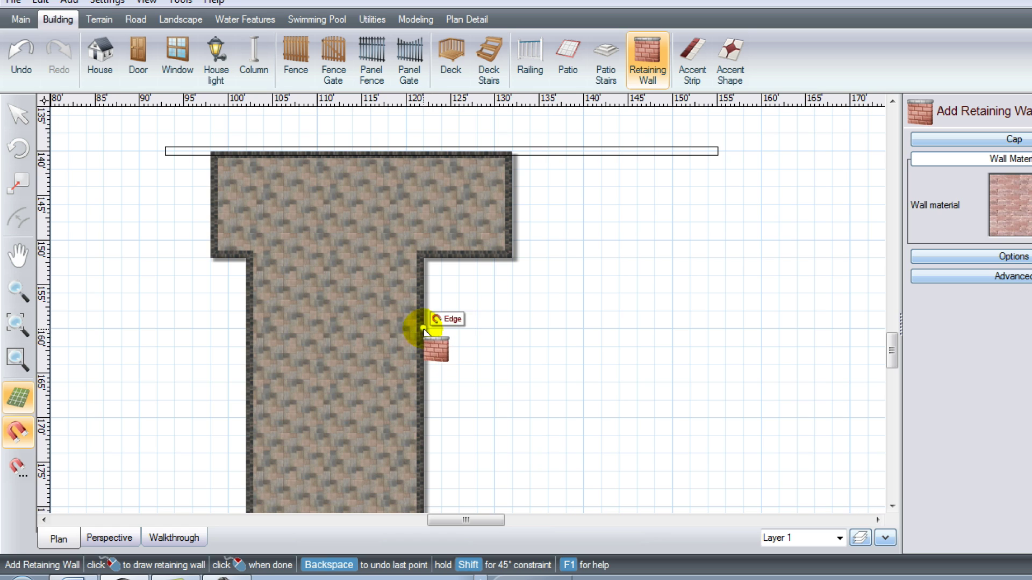
left_click(423, 328)
left_click(423, 257)
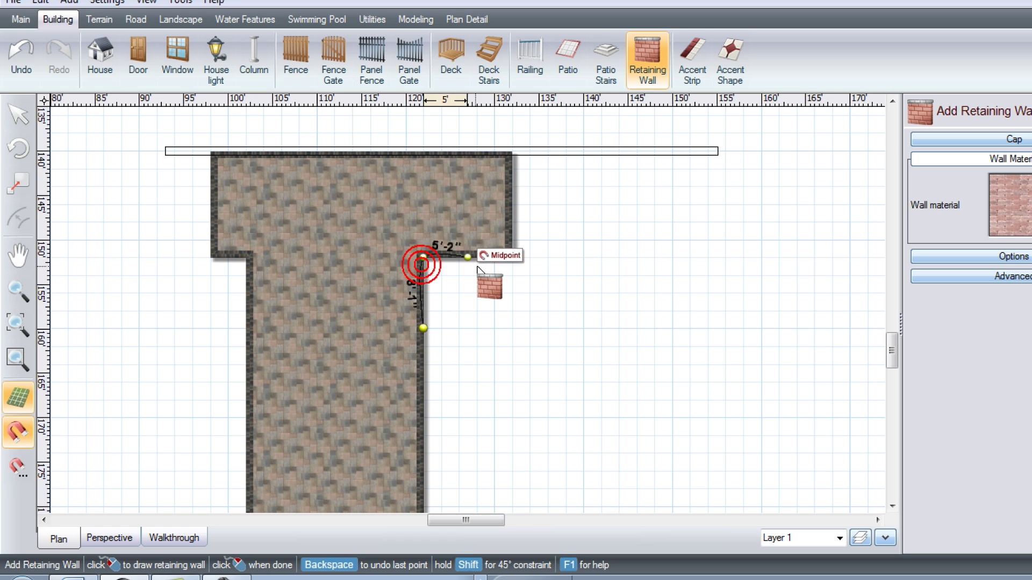
left_click(972, 257)
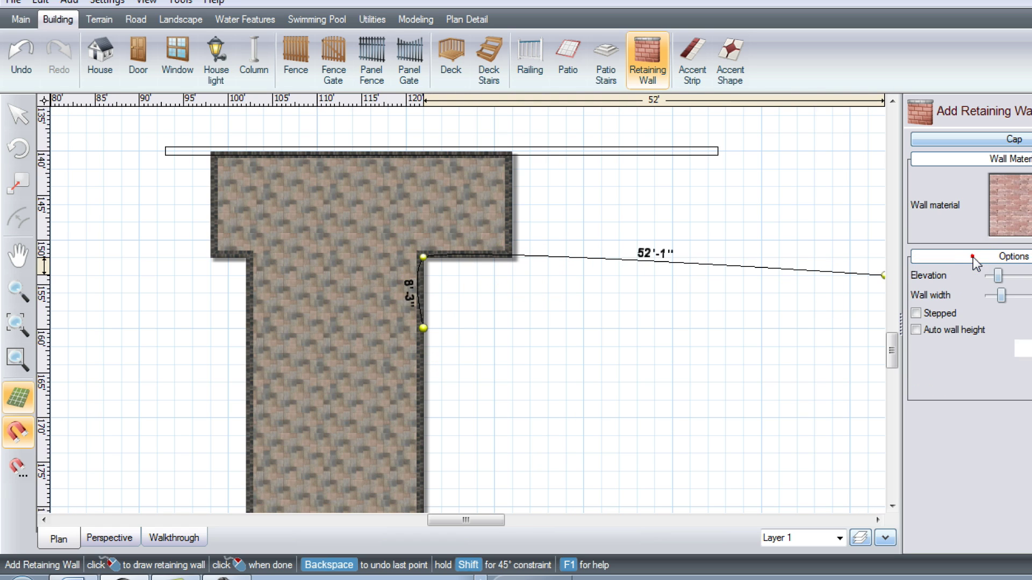
left_click(1014, 369)
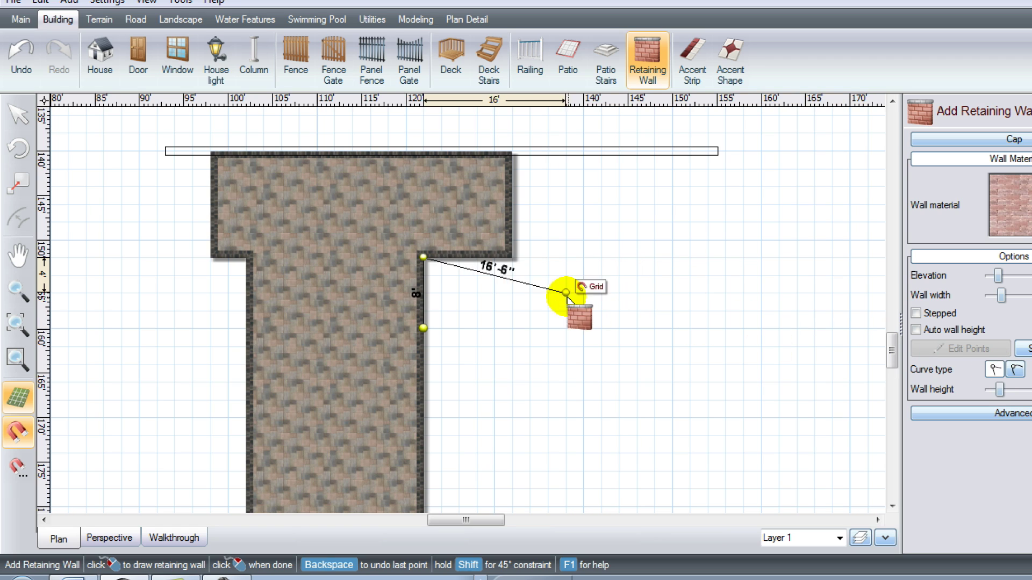
left_click(515, 259)
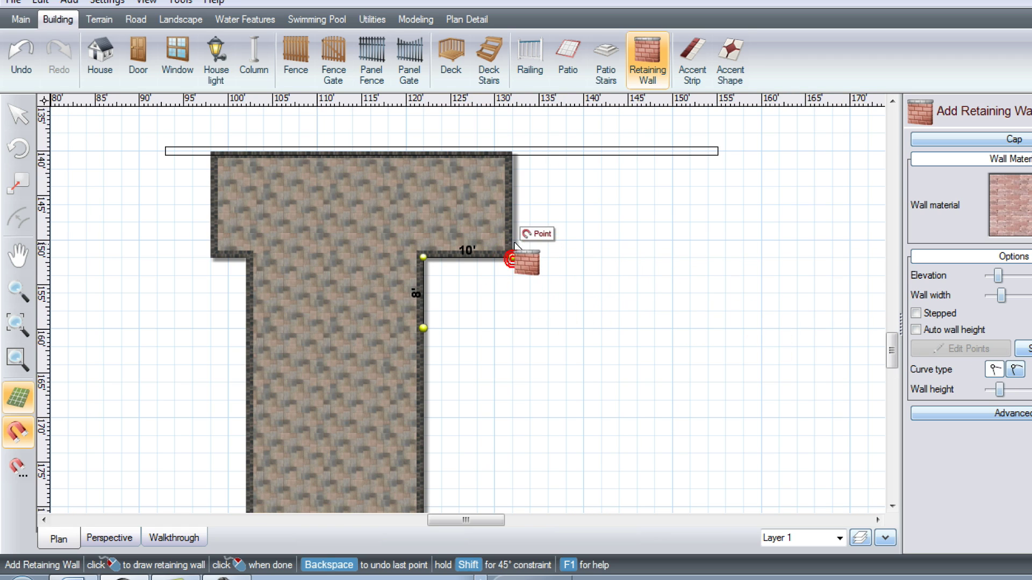
right_click(518, 178)
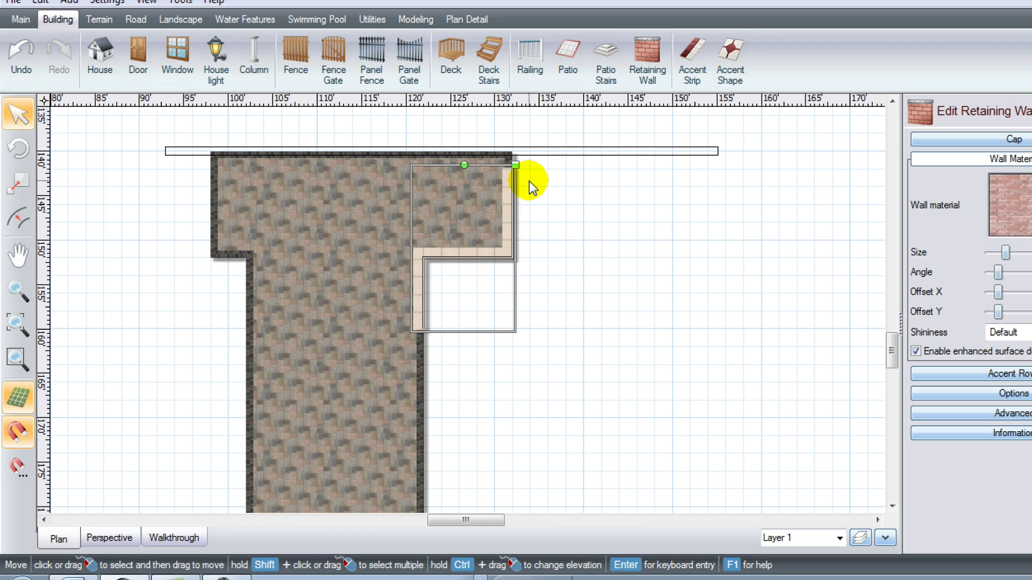
Flip the retaining wall to the other side of its line and check it in 3D.
left_click(981, 398)
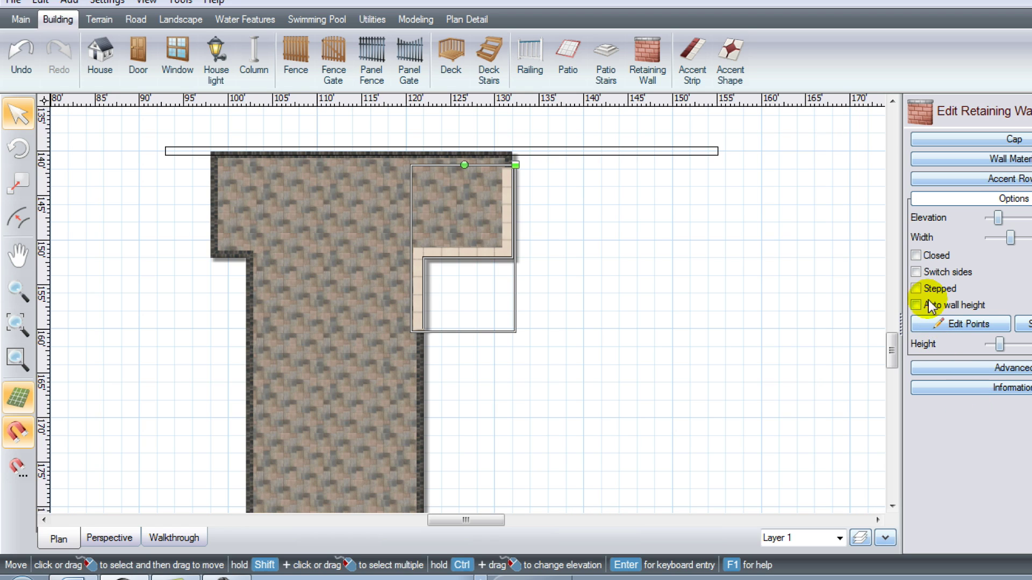
left_click(916, 273)
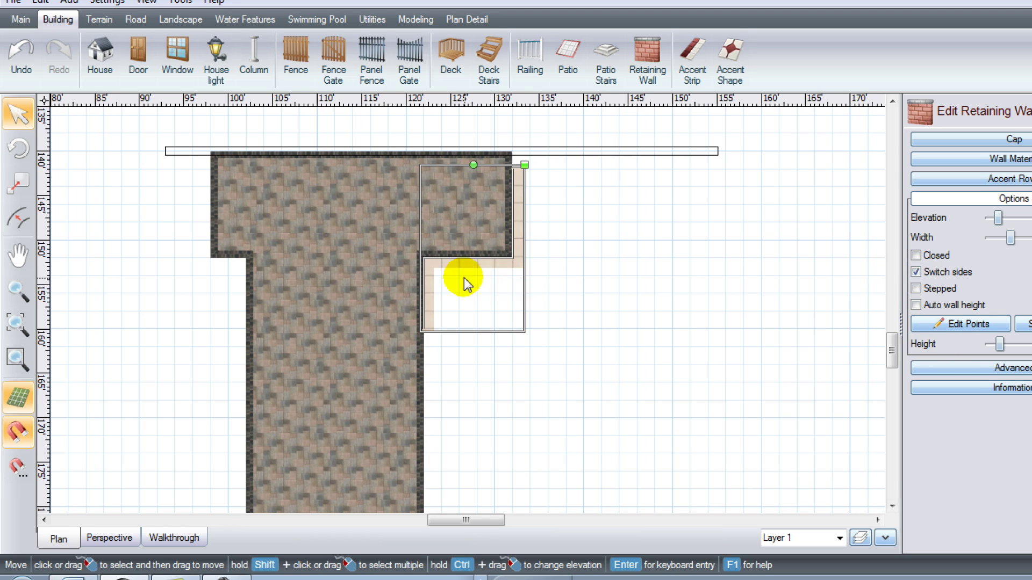
left_click(427, 326)
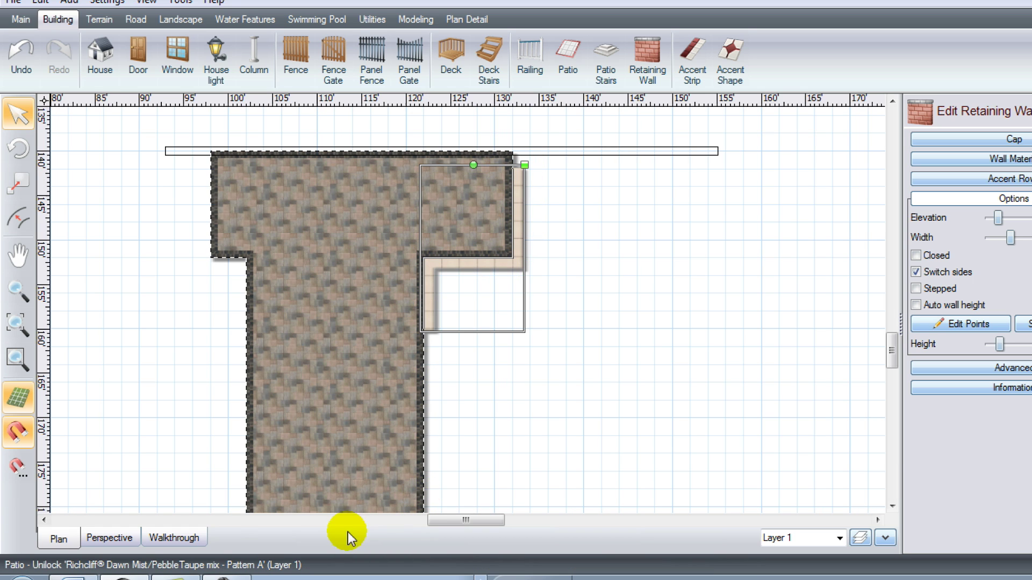
left_click(109, 539)
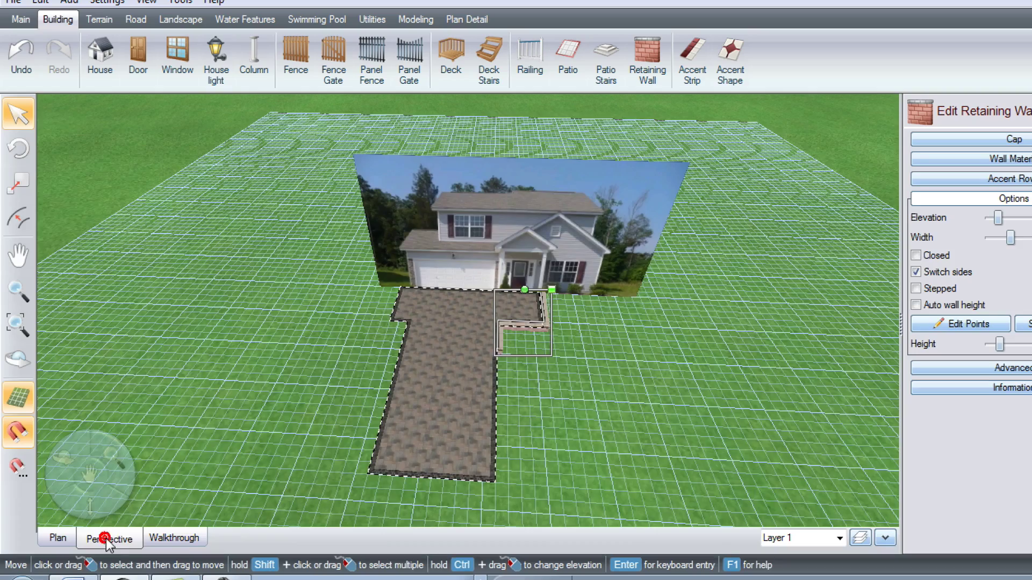
scroll(363, 414, "up", 5)
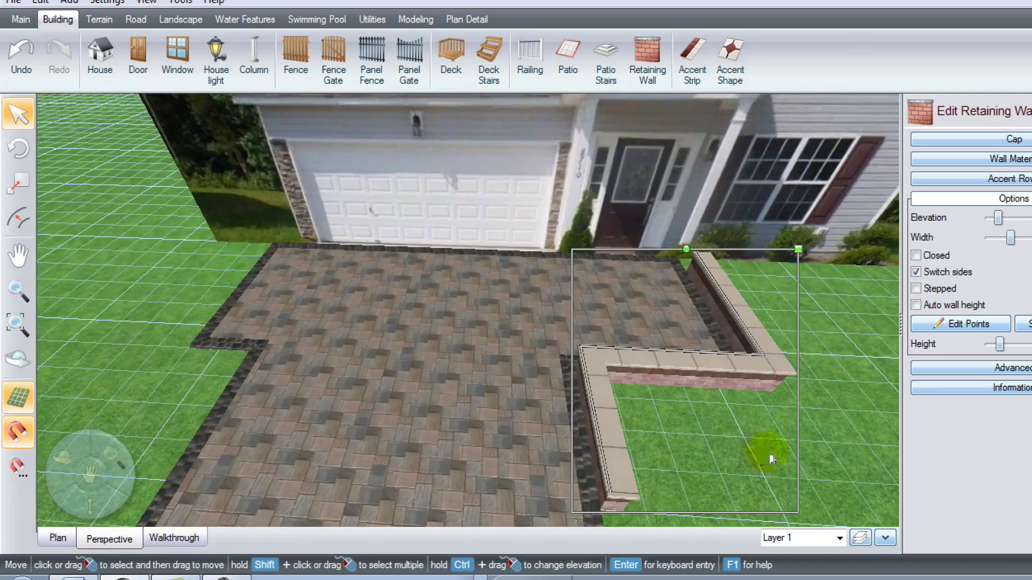
mouse_move(760, 438)
middle_mouse_down()
mouse_move(755, 447)
mouse_move(668, 357)
middle_mouse_up()
Apply Brussels Dimensional Stone Coffee Creek running bond to the wall, then return to plan view.
left_click(1011, 159)
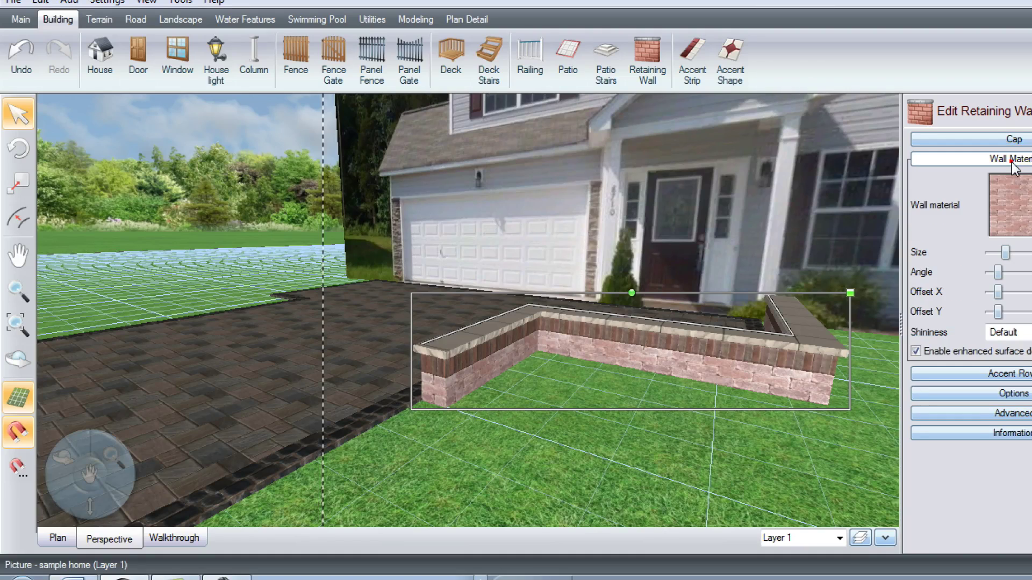
left_click(1027, 219)
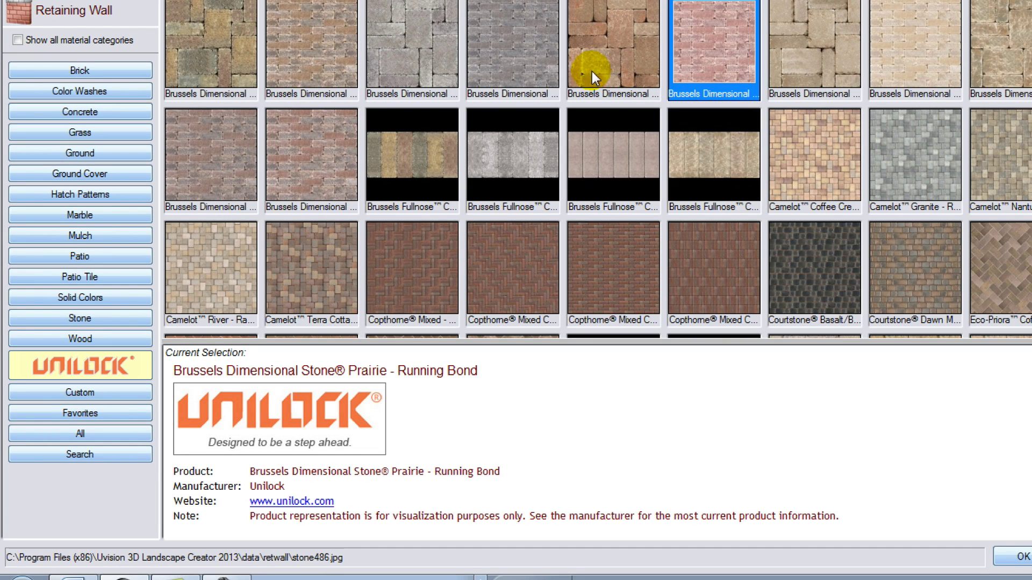
left_click(299, 67)
left_click(299, 67)
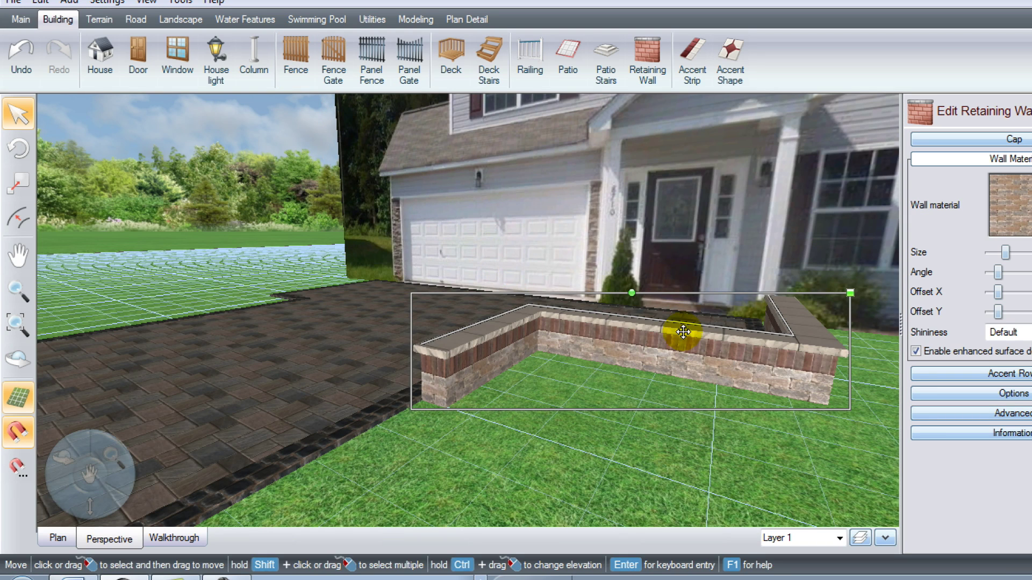
right_click_drag(590, 421, 535, 437)
scroll(524, 426, "down", 5)
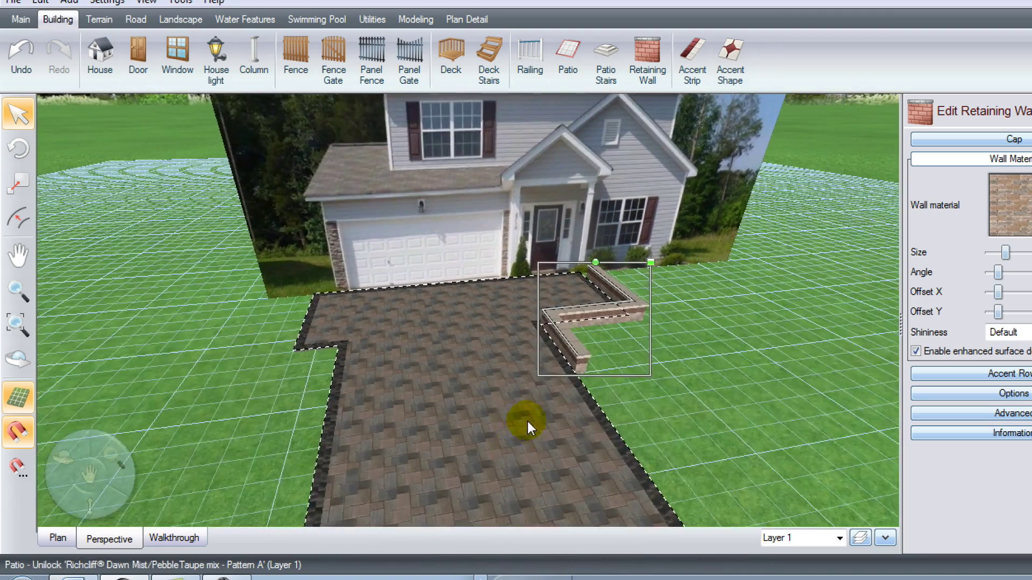
scroll(527, 427, "up", 5)
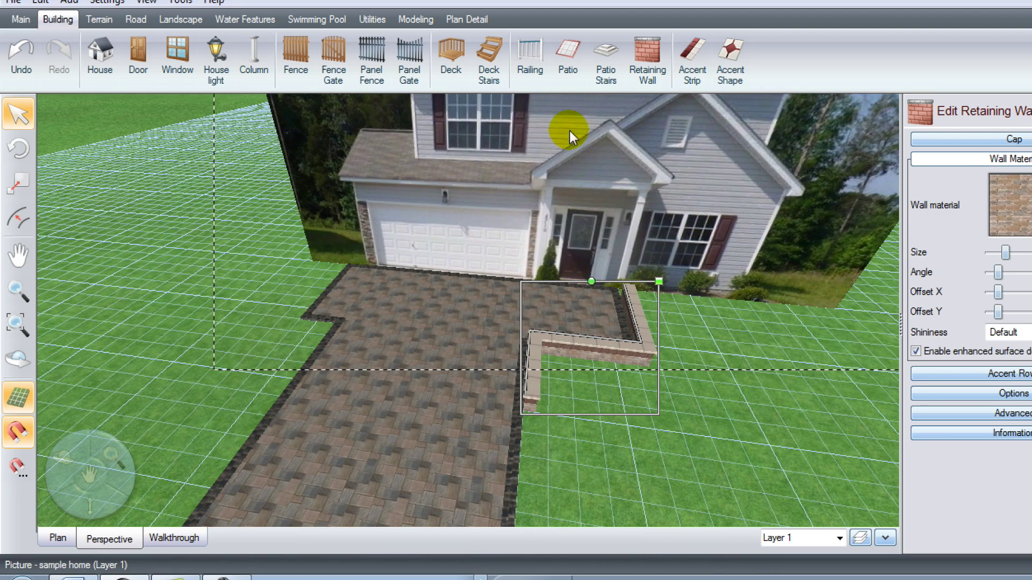
left_click(57, 538)
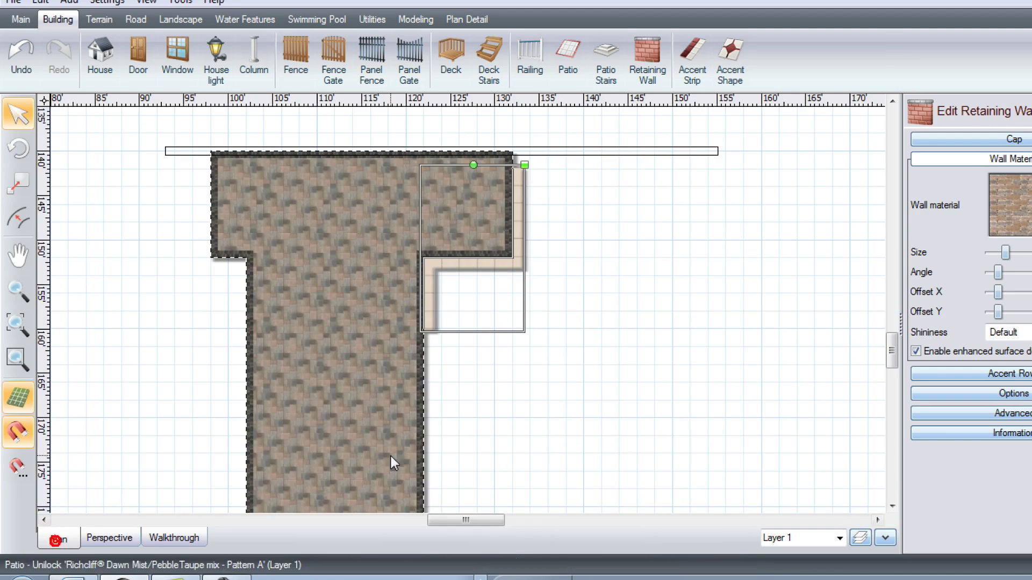
Draw a closed curved mulch bed region along the left side of the patio.
left_click(182, 19)
left_click(102, 55)
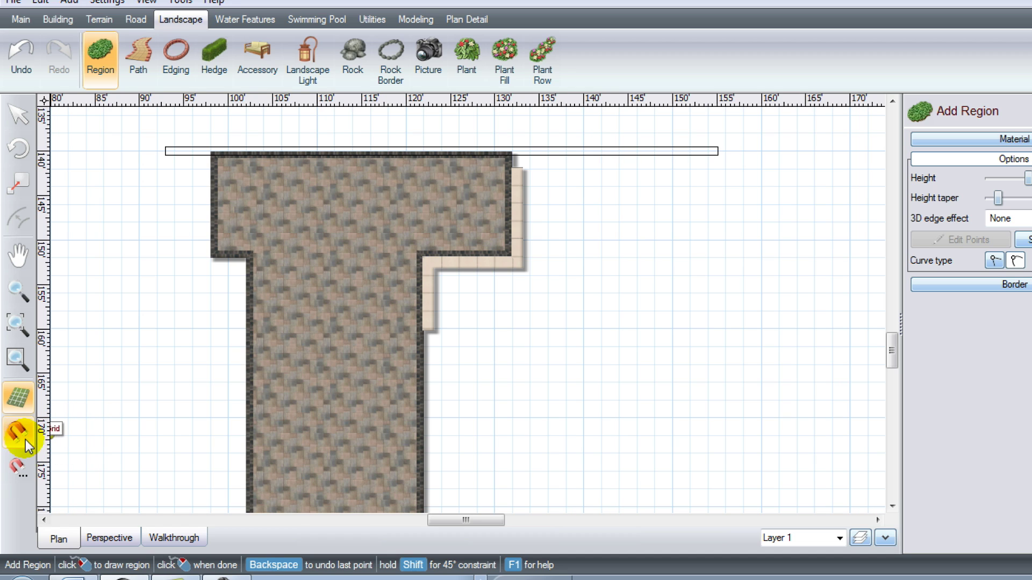
left_click(212, 150)
left_click(168, 125)
left_click(144, 140)
left_click(126, 193)
left_click(151, 224)
left_click(154, 257)
left_click(137, 292)
left_click(158, 324)
left_click(197, 339)
left_click(235, 327)
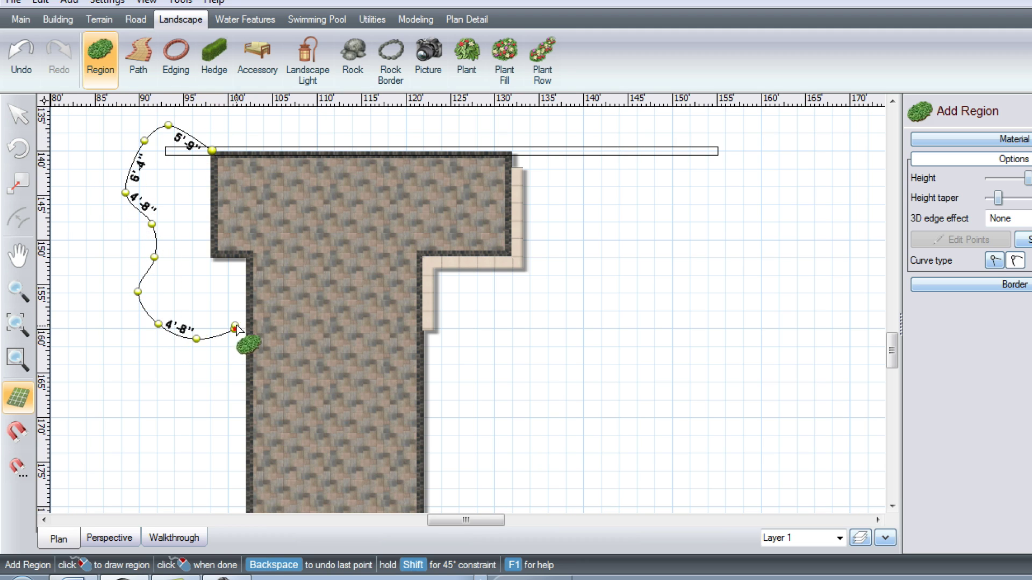
left_click(260, 286)
left_click(263, 243)
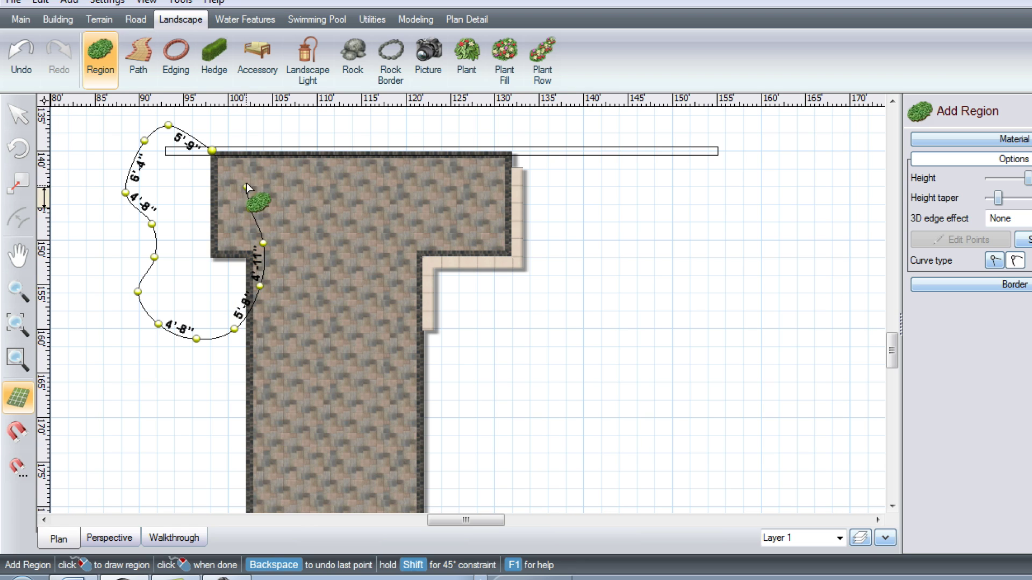
left_click(214, 151)
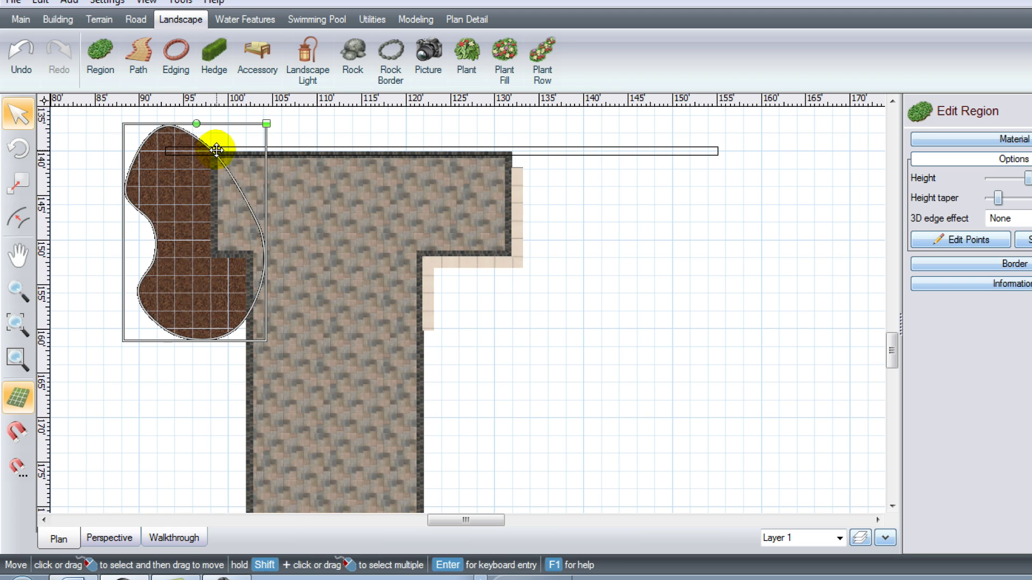
Draw a second winding mulch bed wrapping around the retaining wall and along the house.
left_click(100, 62)
left_click(428, 341)
left_click(428, 328)
left_click(451, 350)
left_click(489, 344)
left_click(501, 318)
left_click(519, 294)
left_click(546, 294)
left_click(571, 289)
left_click(577, 253)
left_click(563, 232)
left_click(557, 215)
left_click(564, 194)
left_click(583, 186)
left_click(640, 189)
left_click(680, 211)
left_click(727, 226)
left_click(747, 205)
left_click(746, 168)
left_click(726, 130)
left_click(667, 125)
left_click(582, 135)
left_click(503, 135)
left_click(455, 160)
left_click(423, 243)
left_click(428, 328)
right_click(429, 328)
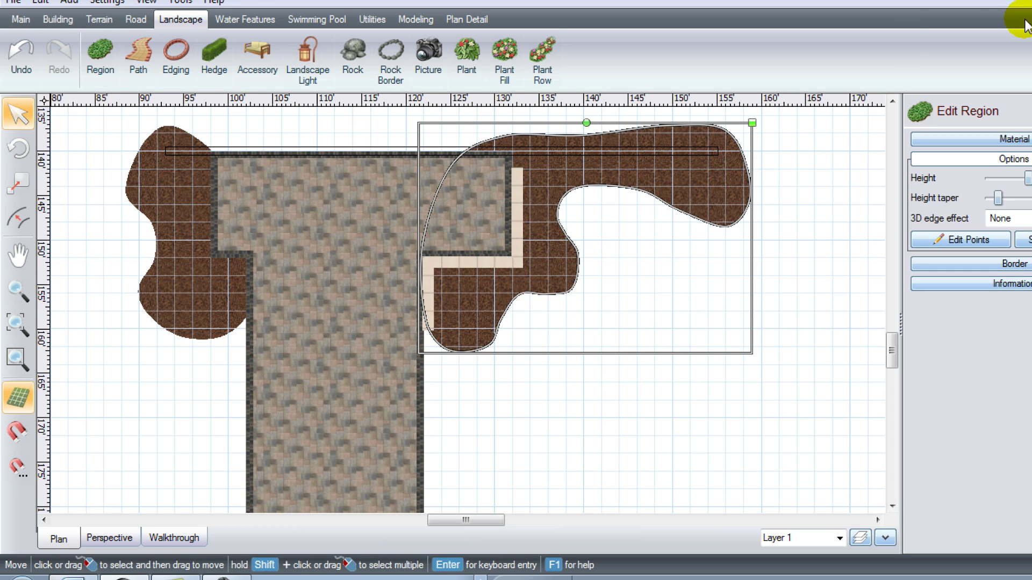
Preview both mulch beds in 3D perspective, then return to plan view.
left_click(108, 538)
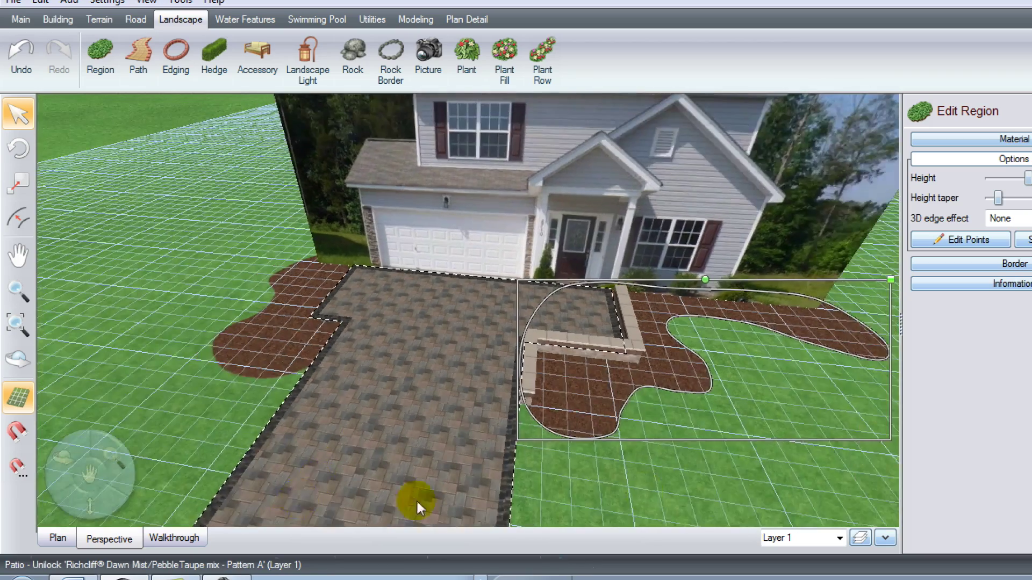
middle_click_drag(737, 450, 778, 446)
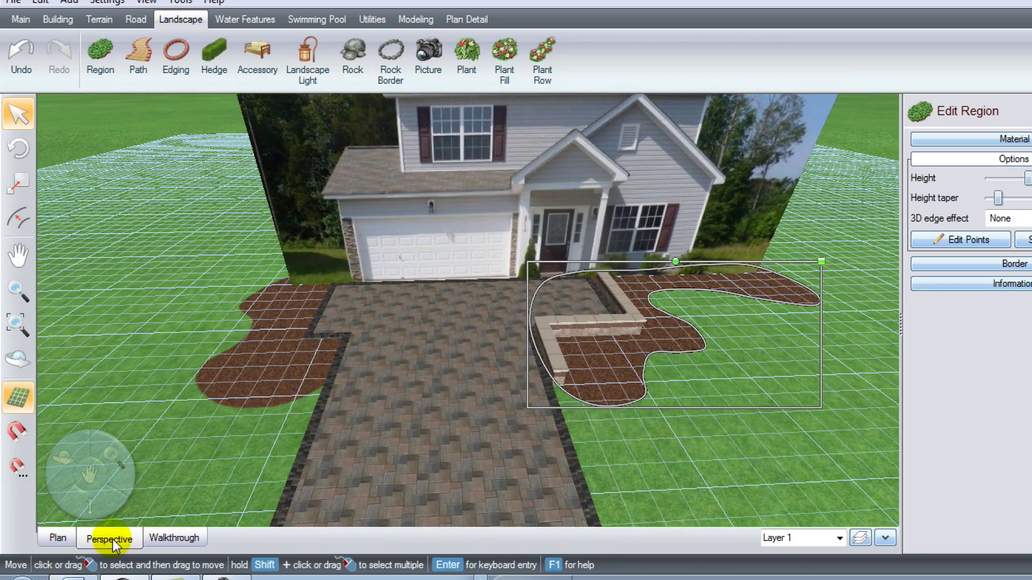
left_click(60, 537)
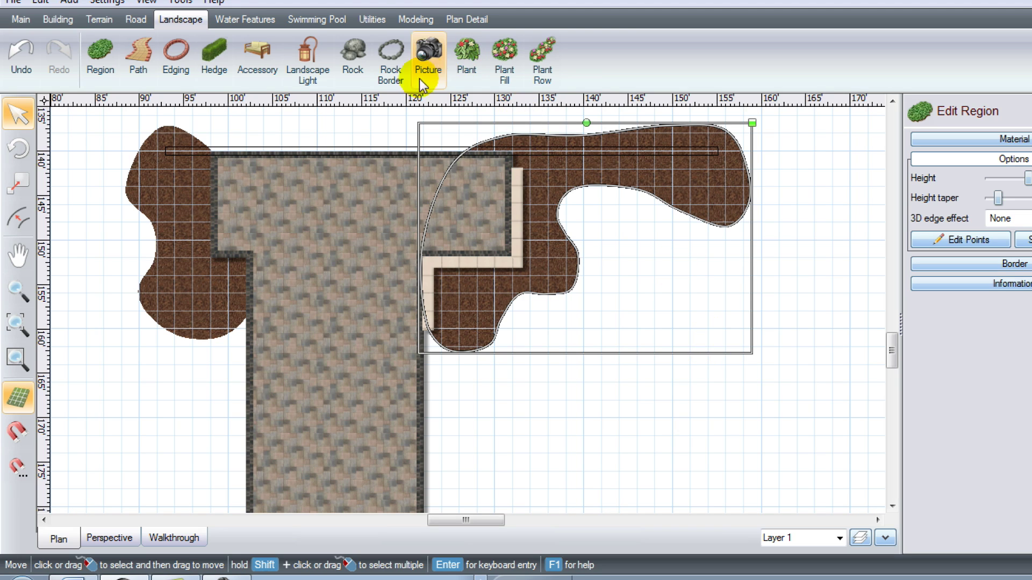
Choose Buddleia davidii from Shrubs and plant it along the right bed and wall corner.
left_click(466, 65)
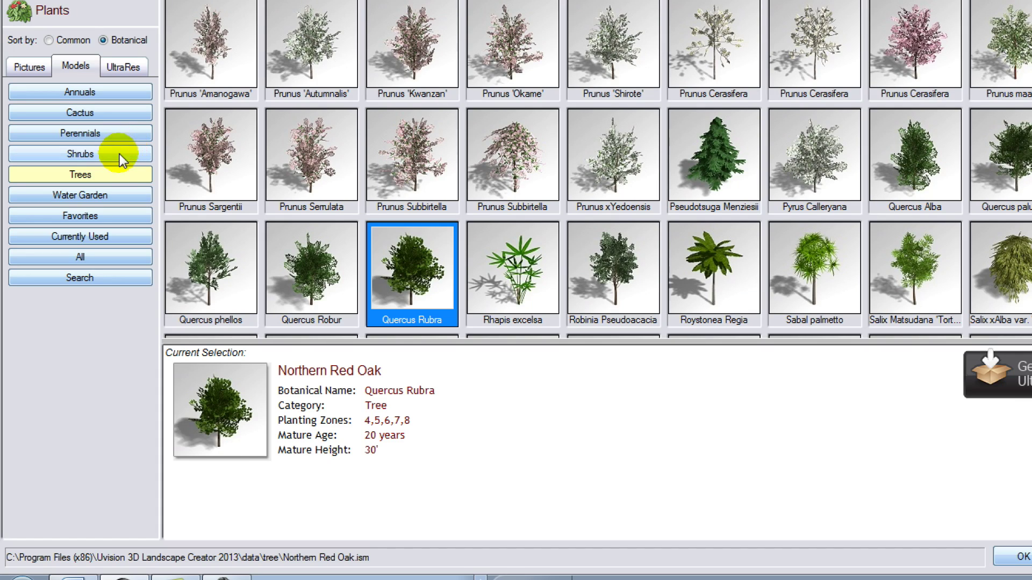
left_click(83, 156)
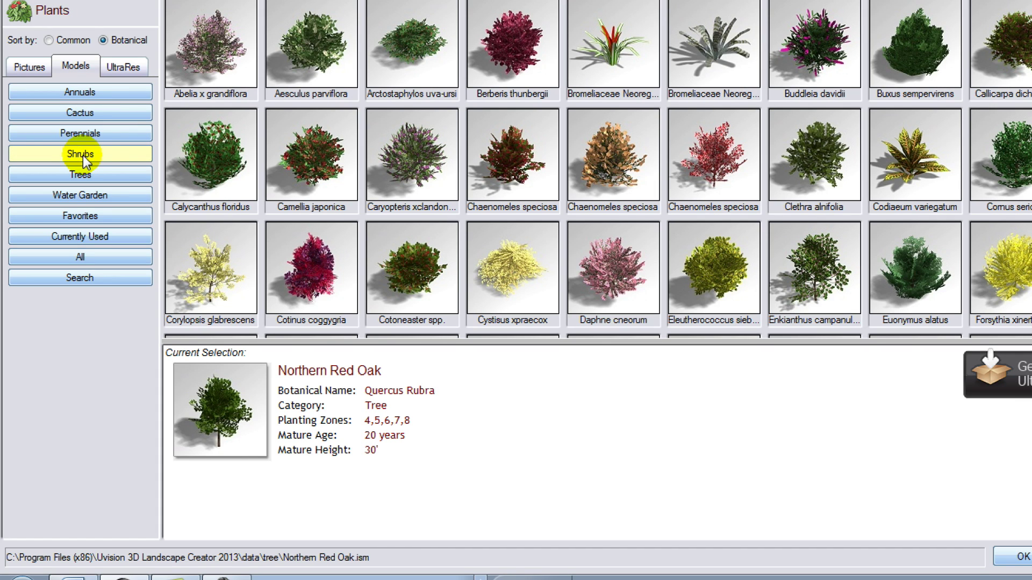
double_click(821, 64)
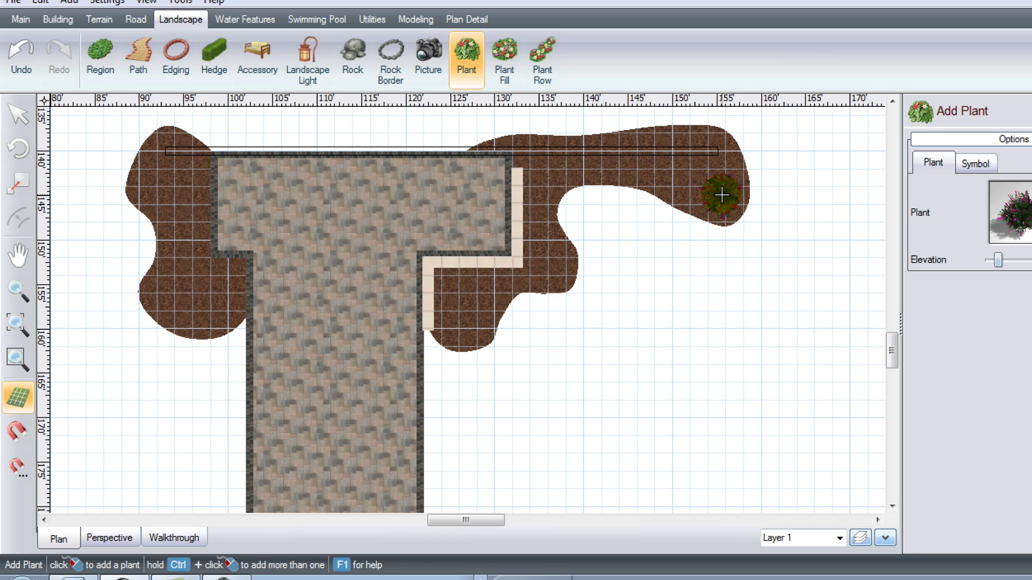
left_click(738, 171)
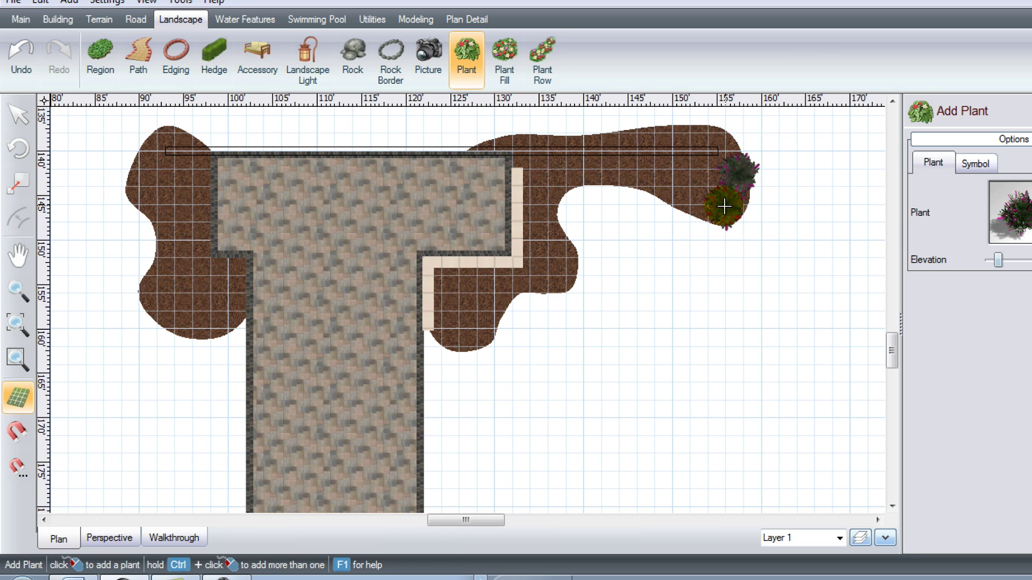
left_click(692, 175)
left_click(607, 173)
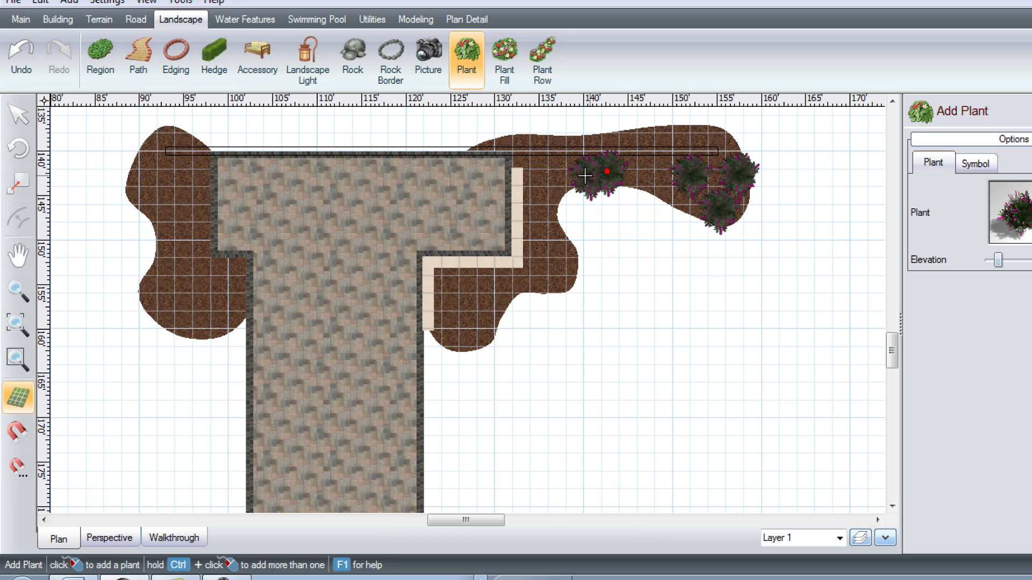
left_click(542, 180)
left_click(551, 262)
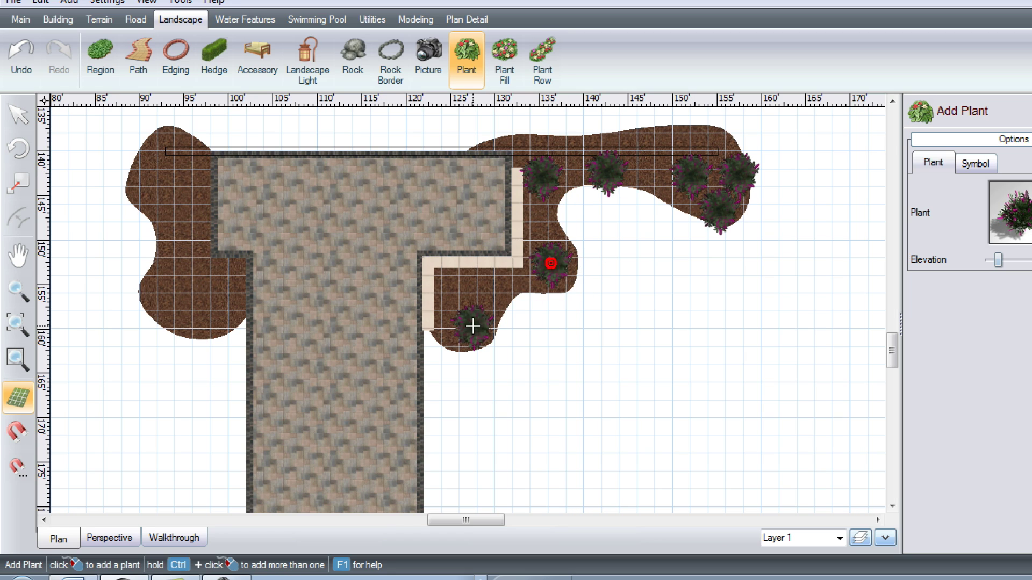
left_click(461, 293)
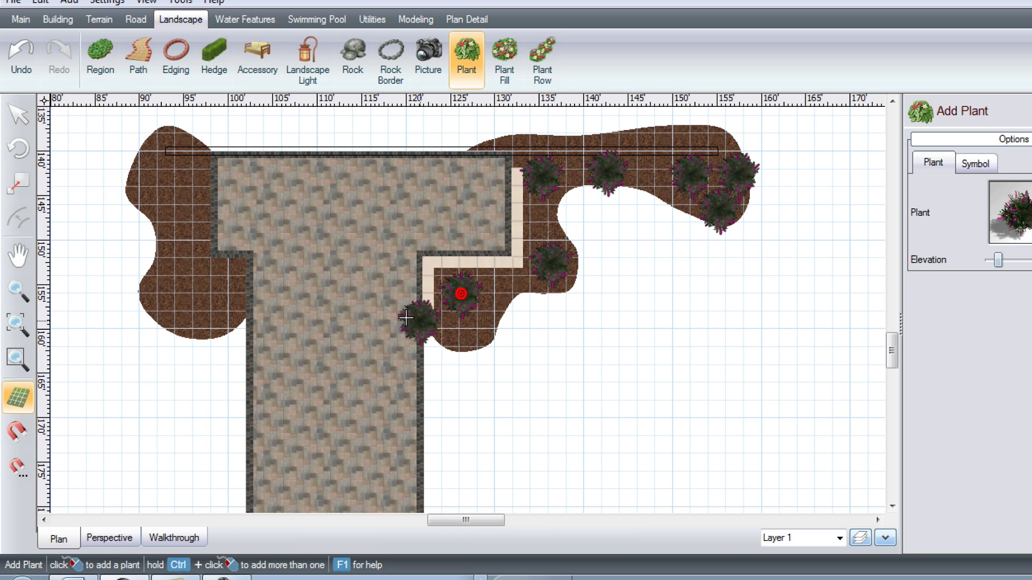
Plant Buddleia davidii shrubs in the left mulch bed and view the scene in 3D.
left_click(160, 293)
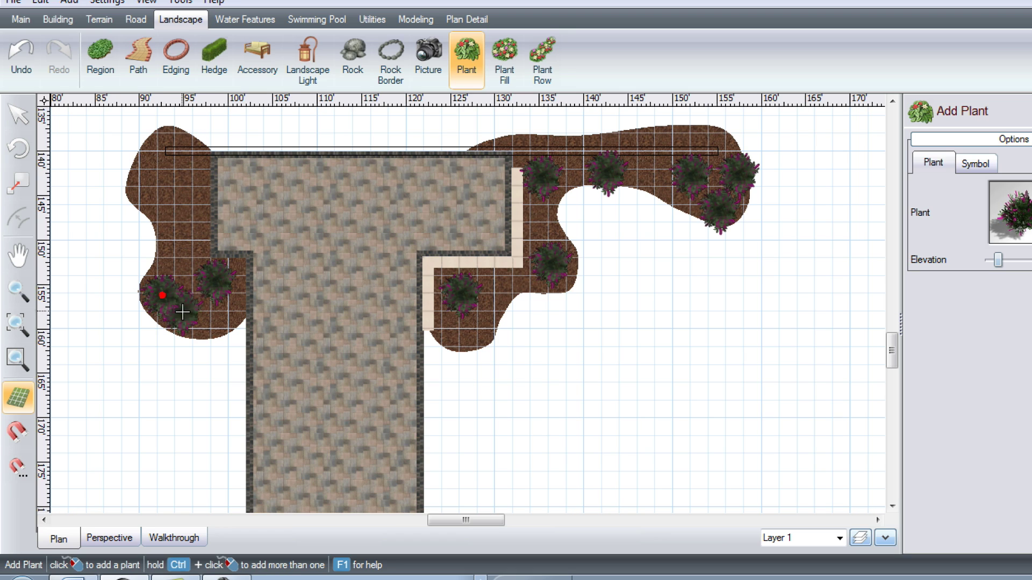
left_click(196, 324)
left_click(181, 179)
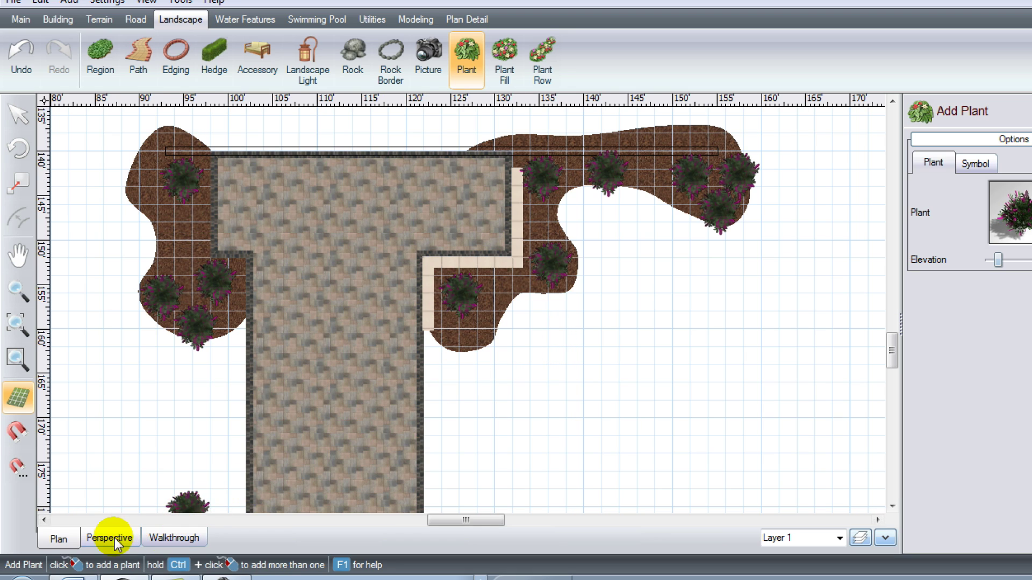
left_click(111, 538)
scroll(721, 453, "up", 3)
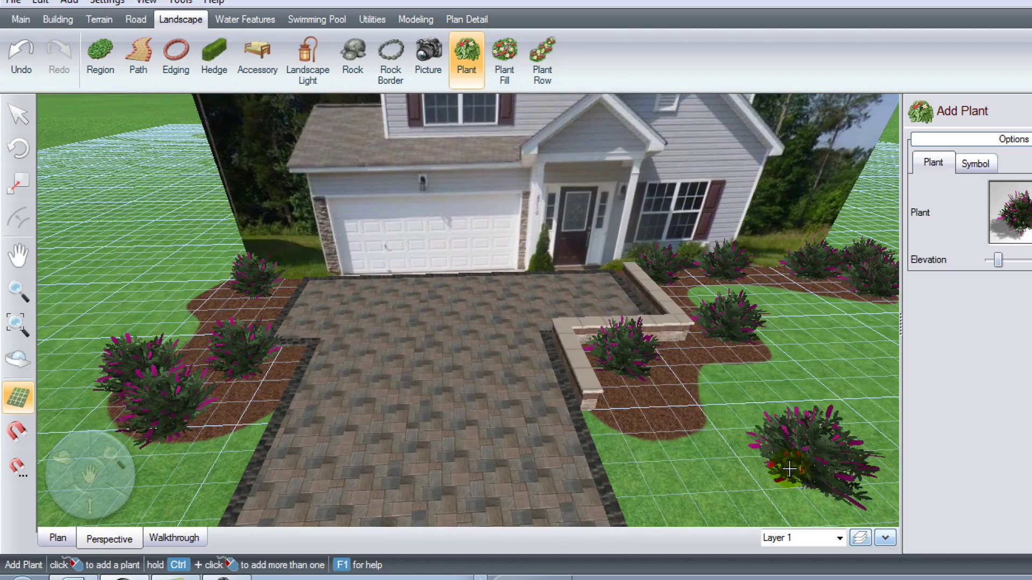
Place one more butterfly bush beside the retaining wall and exit the Plant tool.
left_click(656, 424)
key("Escape")
left_click(652, 423)
Pan, orbit and zoom to a raised front-right view of the whole planted yard.
left_click_drag(652, 422, 257, 217)
left_click_drag(79, 312, 178, 322)
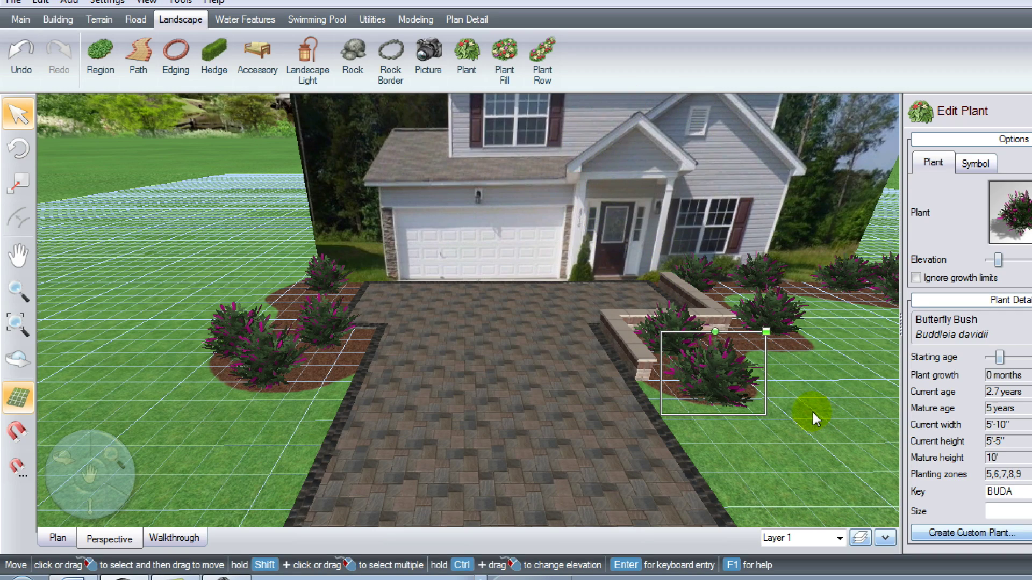
scroll(813, 410, "down", 4)
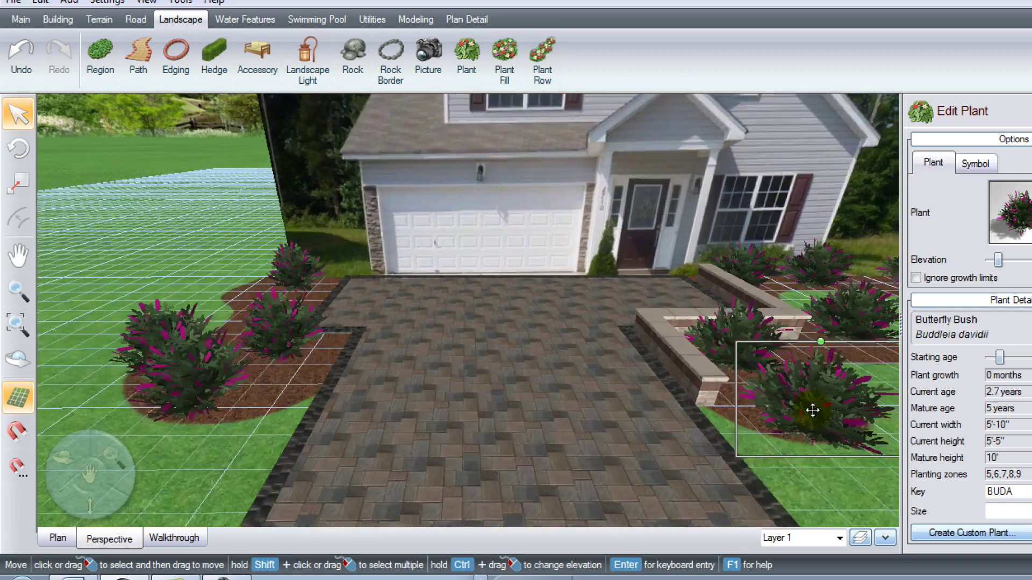
scroll(804, 402, "up", 1)
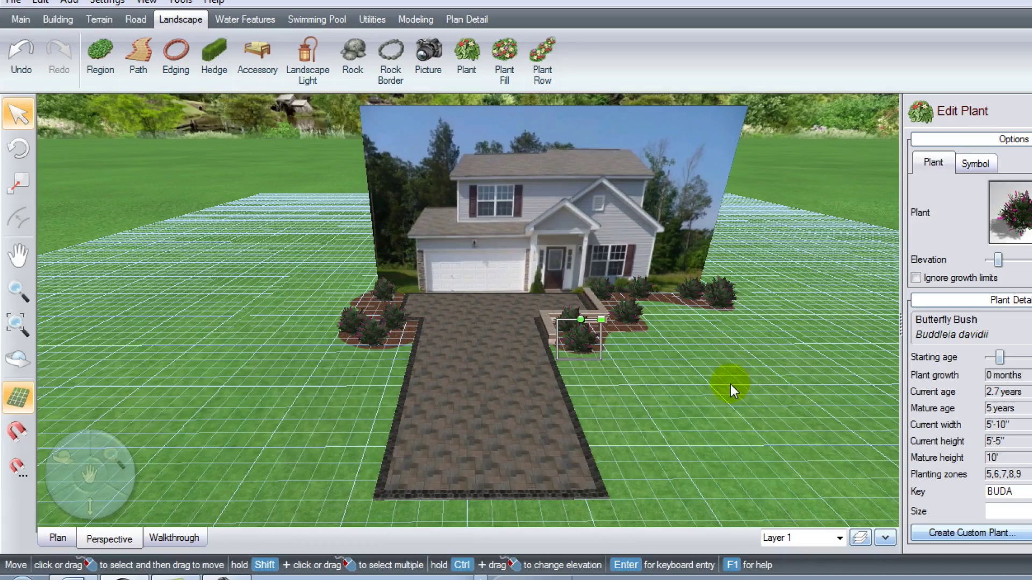
middle_click_drag(786, 383, 809, 392)
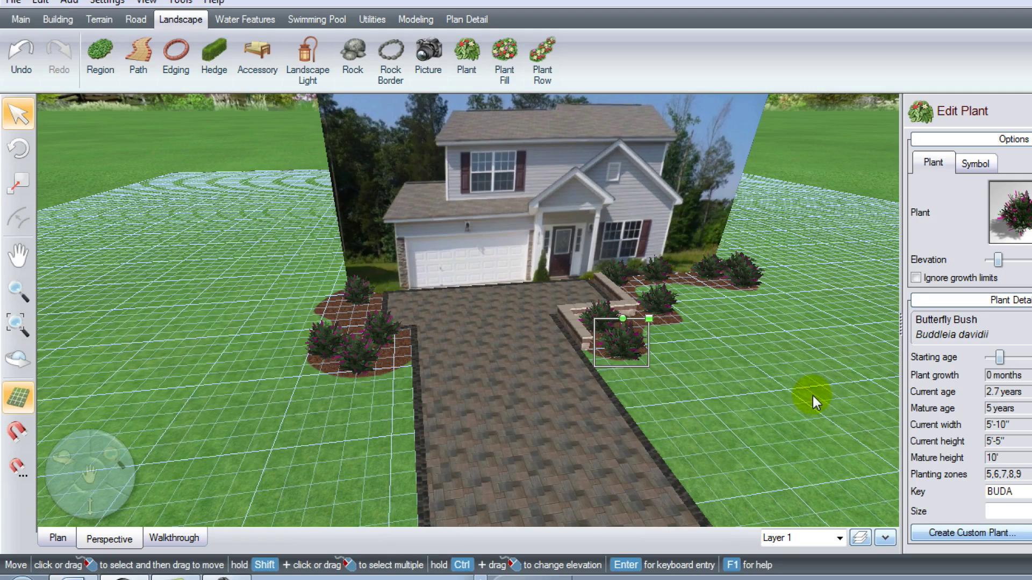